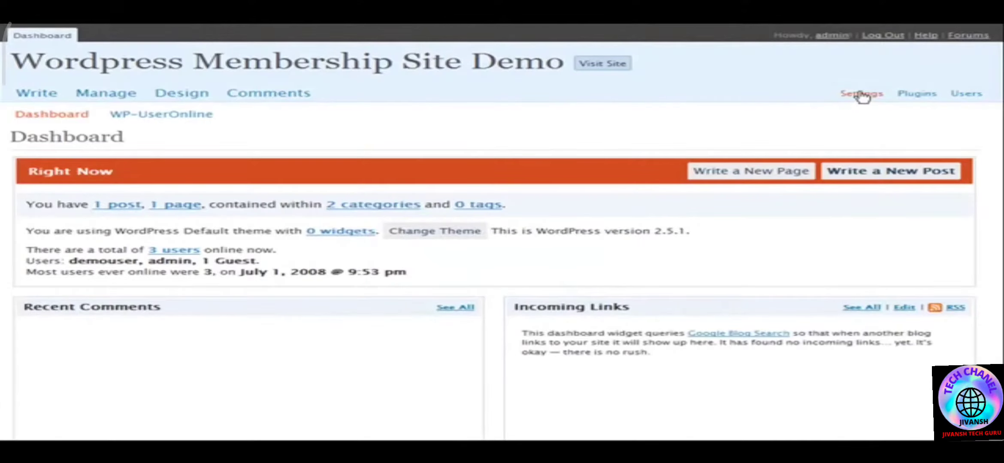
Step: Open the EasyPayPal Configuration settings and set the Trial Period to 9999 days to turn off subscriptions
{"action": "left_click", "coordinate": [860, 93]}
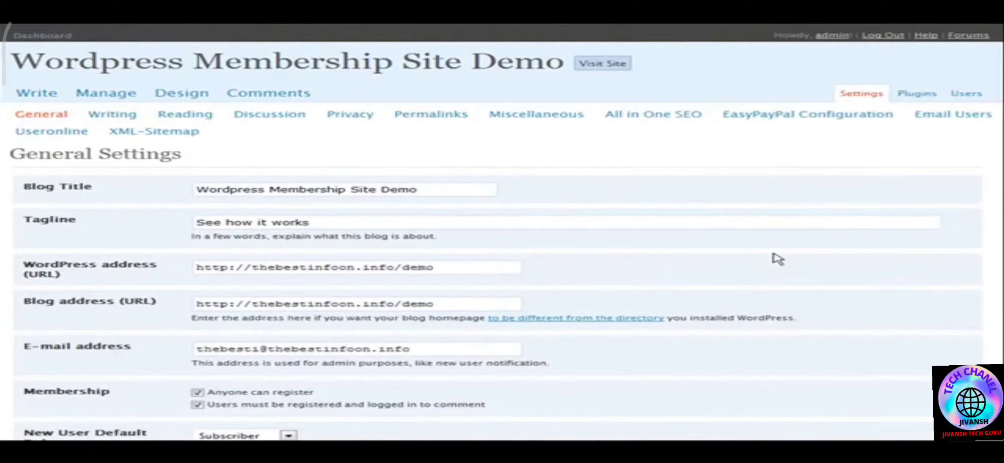
{"action": "left_click", "coordinate": [761, 120]}
{"action": "scroll", "coordinate": [597, 227], "scroll_direction": "down", "scroll_amount": 3}
{"action": "scroll", "coordinate": [596, 227], "scroll_direction": "down", "scroll_amount": 5}
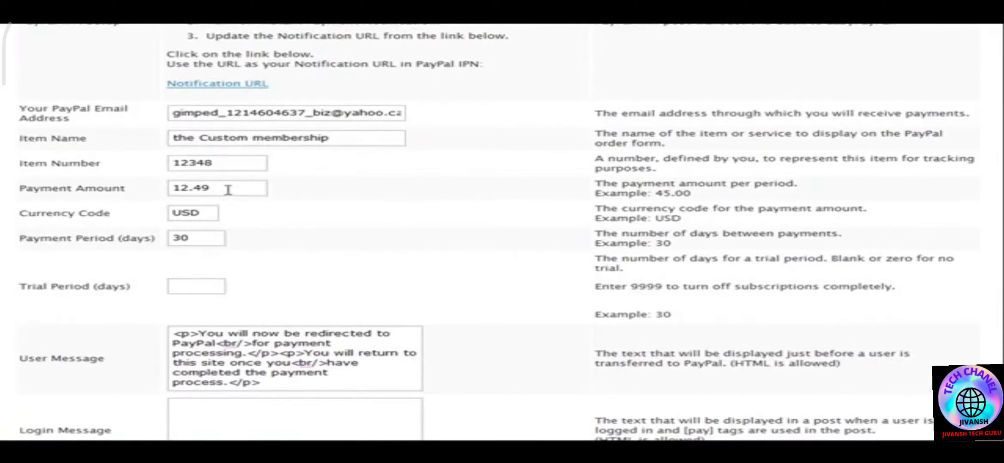
{"action": "left_click", "coordinate": [205, 284]}
Step: Set the Payment Amount to 0 and the Payment Period to 9999 days, and save the EasyPayPal options
{"action": "scroll", "coordinate": [356, 273], "scroll_direction": "down", "scroll_amount": 1}
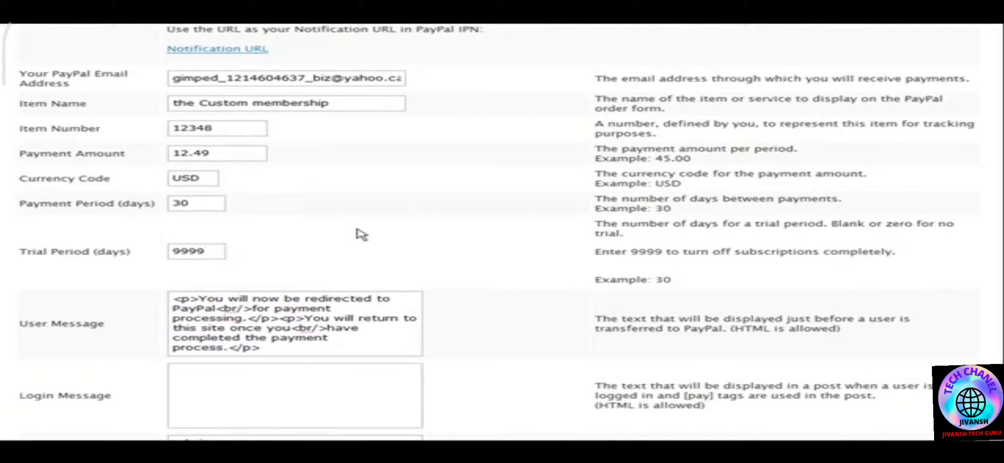
{"action": "scroll", "coordinate": [214, 150], "scroll_direction": "down", "scroll_amount": 1}
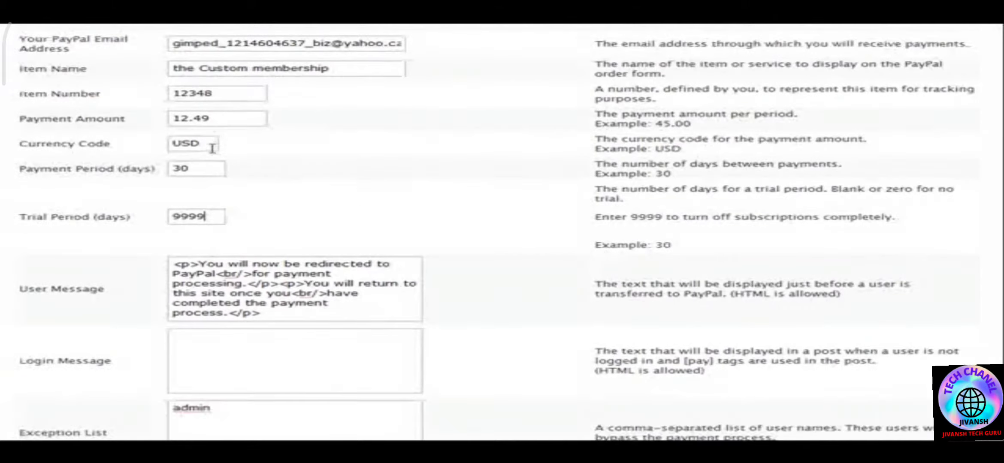
{"action": "left_click_drag", "start_coordinate": [212, 122], "coordinate": [173, 119]}
{"action": "type", "text": "0"}
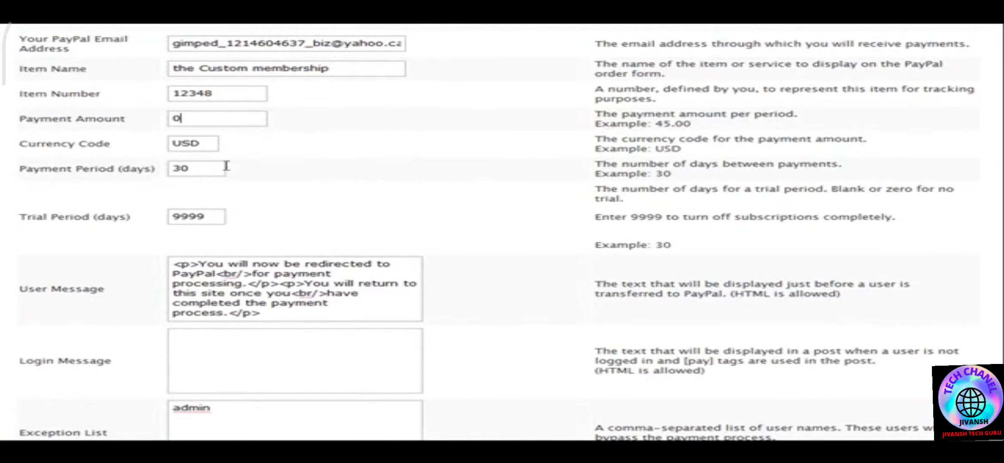
{"action": "left_click_drag", "start_coordinate": [194, 166], "coordinate": [144, 169]}
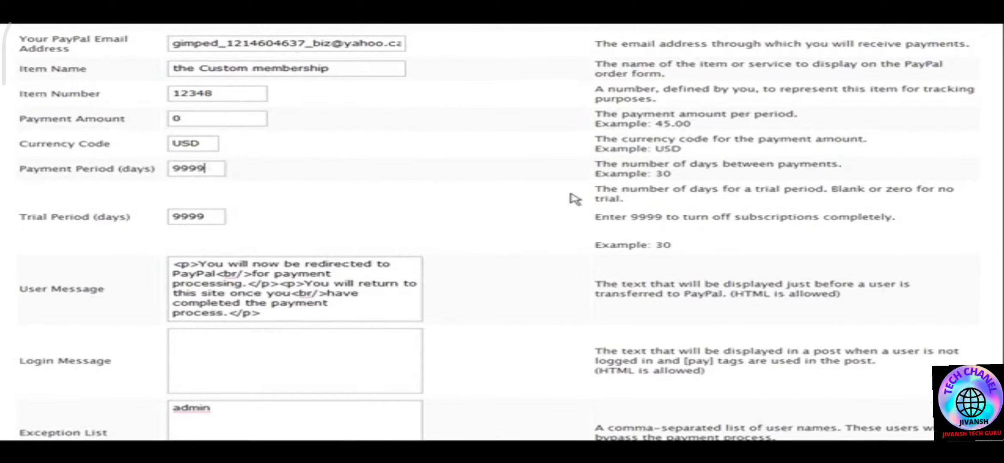
{"action": "type", "text": "9999"}
{"action": "scroll", "coordinate": [471, 223], "scroll_direction": "down", "scroll_amount": 3}
{"action": "scroll", "coordinate": [514, 258], "scroll_direction": "down", "scroll_amount": 5}
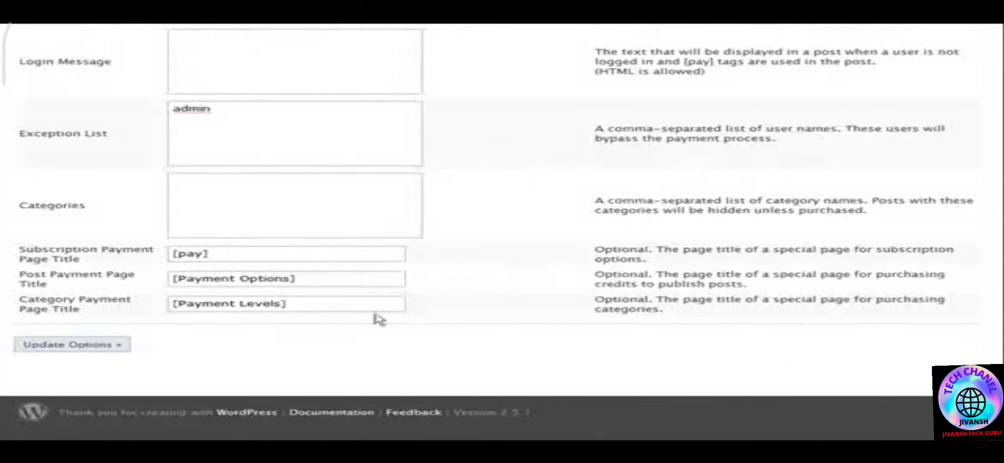
{"action": "left_click", "coordinate": [49, 346]}
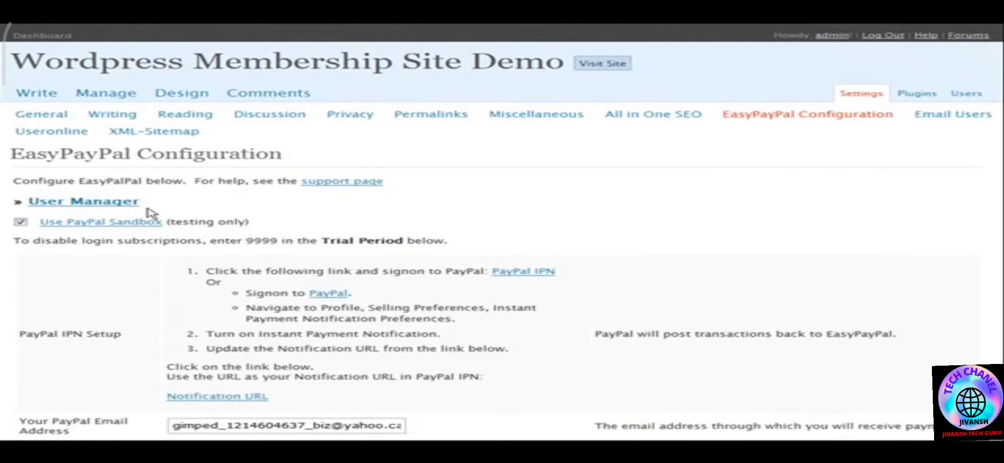
Step: Retrieve the user info for demouser in the EasyPayPal User Manager and review the payment date and purchased content sections
{"action": "left_click", "coordinate": [102, 205]}
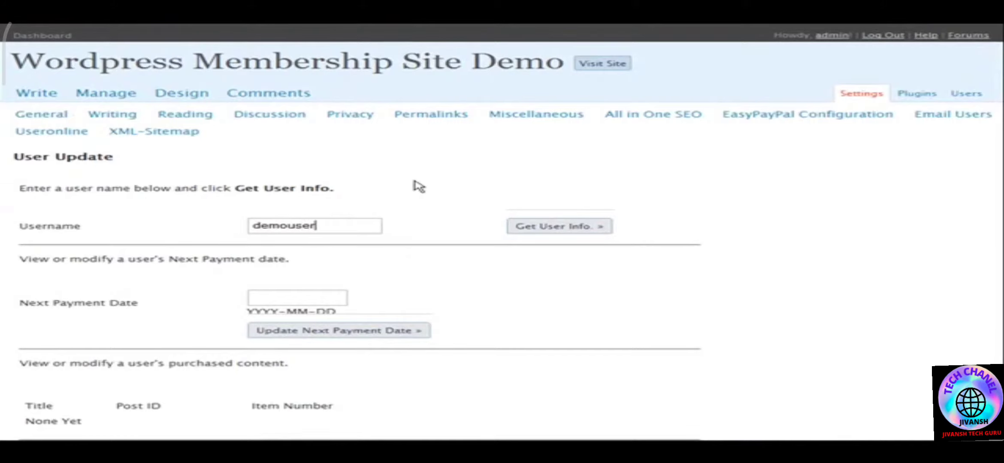
{"action": "left_click", "coordinate": [558, 228]}
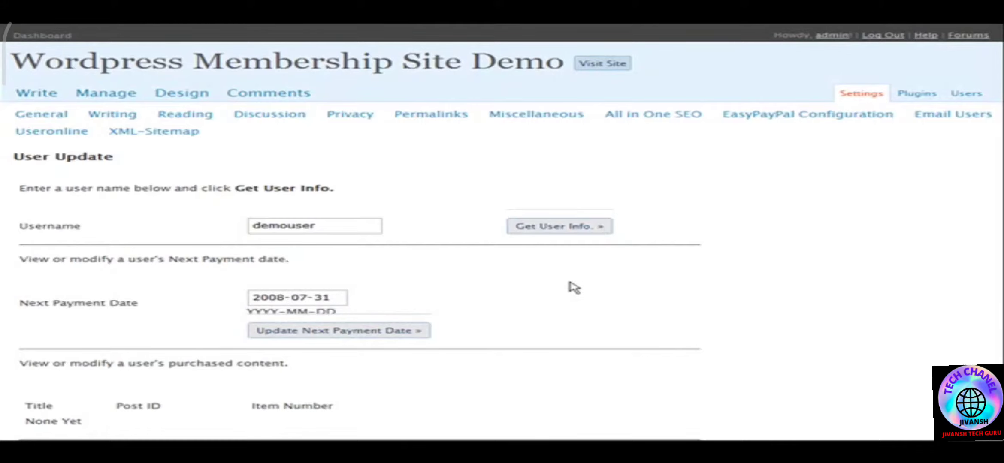
{"action": "scroll", "coordinate": [571, 287], "scroll_direction": "down", "scroll_amount": 3}
{"action": "scroll", "coordinate": [571, 287], "scroll_direction": "down", "scroll_amount": 3}
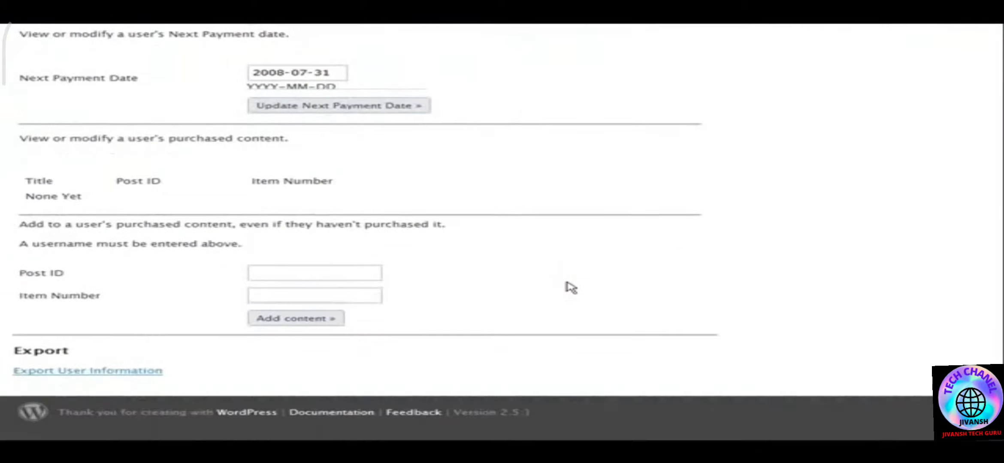
{"action": "scroll", "coordinate": [522, 287], "scroll_direction": "up", "scroll_amount": 6}
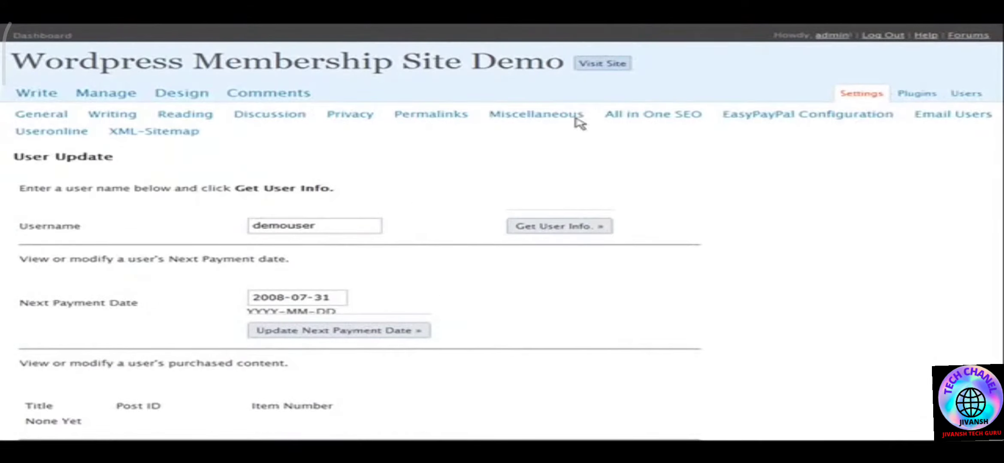
Step: Look through the All in One SEO plugin options, from the home page fields to the additional headers
{"action": "left_click", "coordinate": [654, 120]}
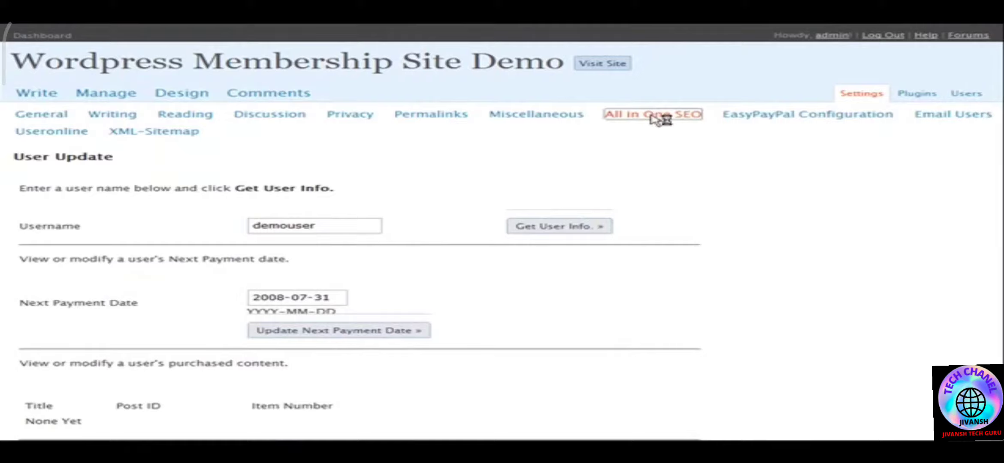
{"action": "scroll", "coordinate": [413, 231], "scroll_direction": "down", "scroll_amount": 10}
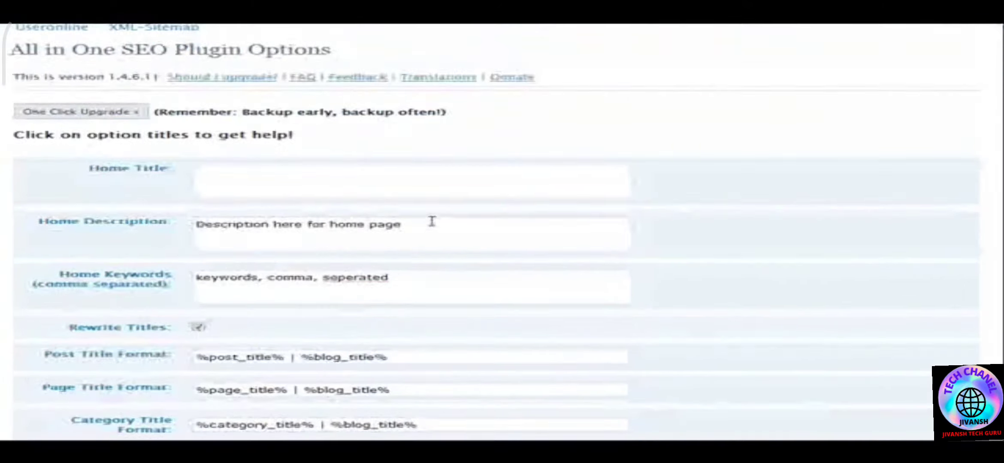
{"action": "scroll", "coordinate": [442, 221], "scroll_direction": "down", "scroll_amount": 5}
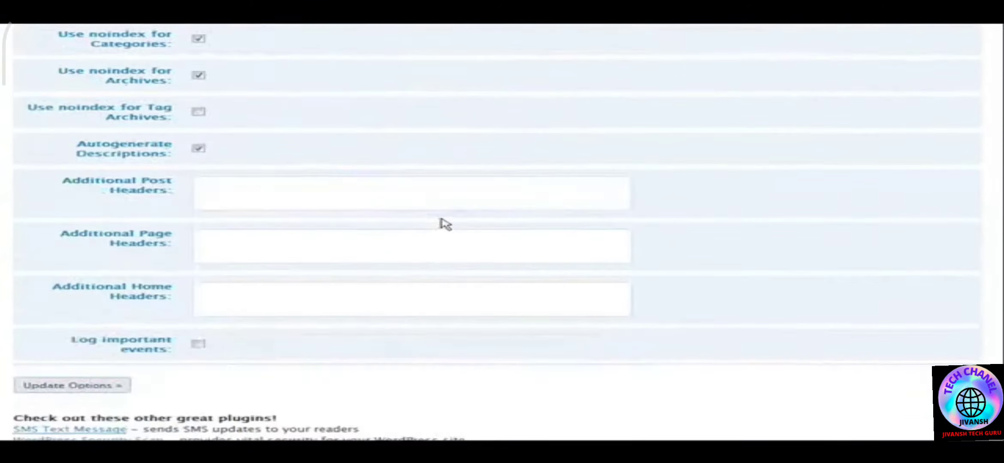
{"action": "scroll", "coordinate": [442, 221], "scroll_direction": "down", "scroll_amount": 2}
{"action": "scroll", "coordinate": [462, 218], "scroll_direction": "up", "scroll_amount": 15}
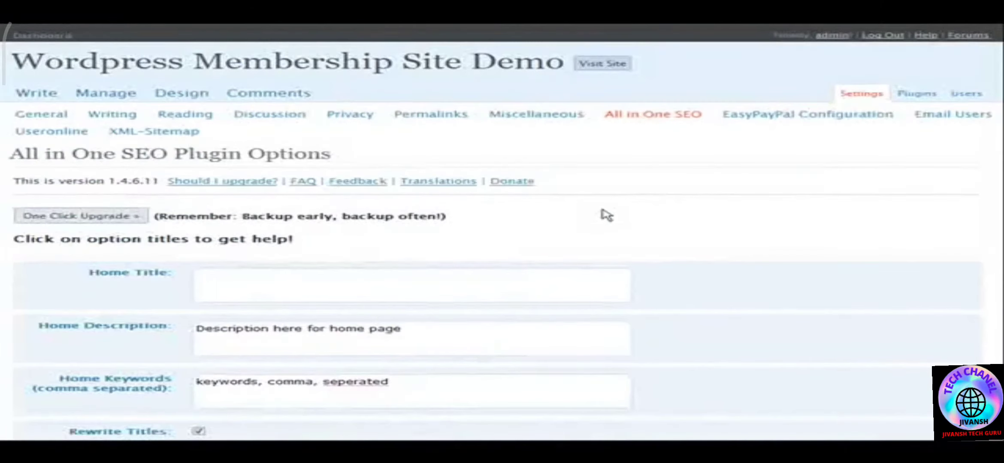
Step: Reopen the EasyPayPal Configuration and examine the Categories field for posts hidden unless purchased
{"action": "left_click", "coordinate": [772, 114]}
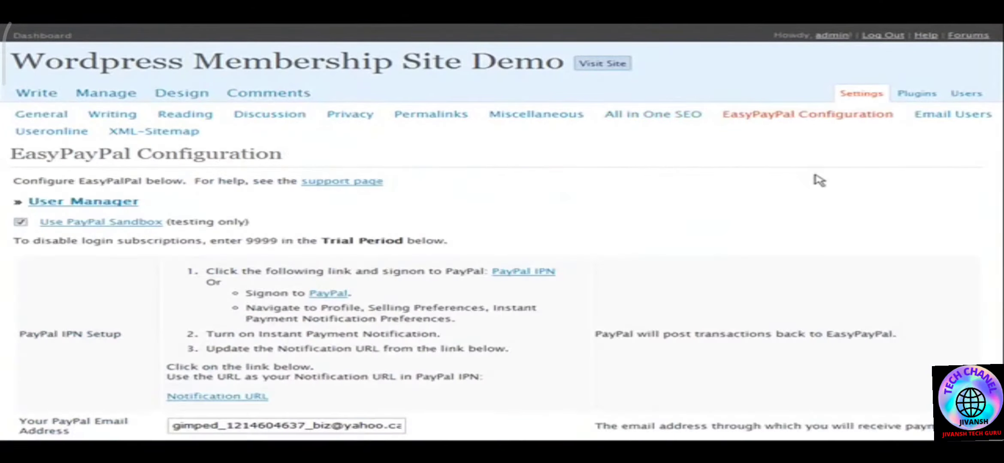
{"action": "scroll", "coordinate": [369, 217], "scroll_direction": "down", "scroll_amount": 6}
{"action": "scroll", "coordinate": [381, 219], "scroll_direction": "down", "scroll_amount": 8}
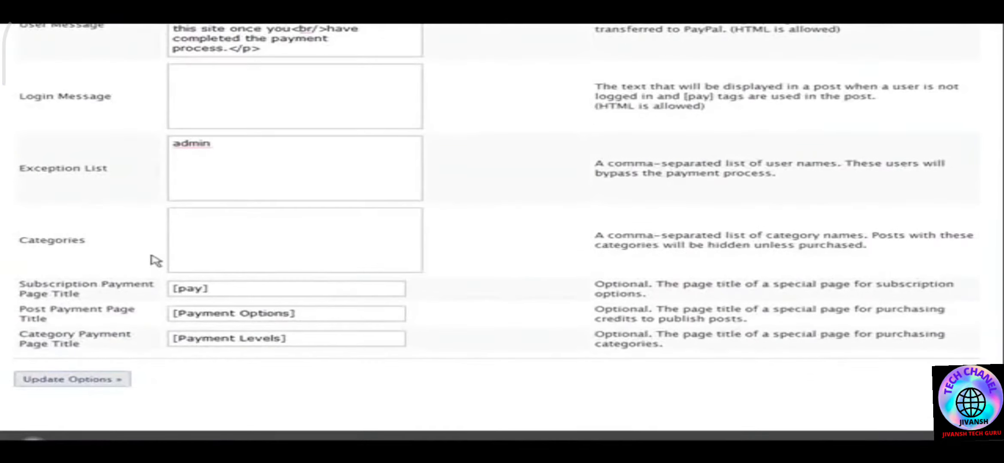
{"action": "scroll", "coordinate": [204, 225], "scroll_direction": "down", "scroll_amount": 1}
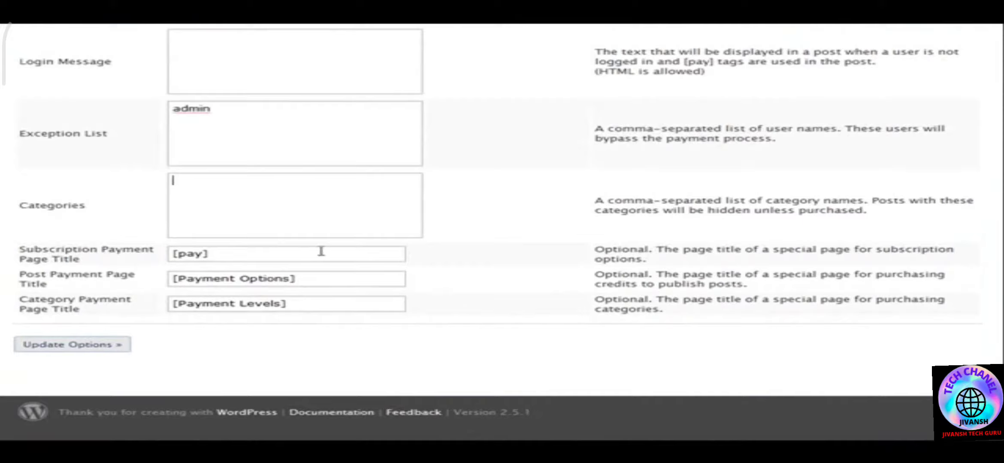
{"action": "scroll", "coordinate": [320, 253], "scroll_direction": "up", "scroll_amount": 15}
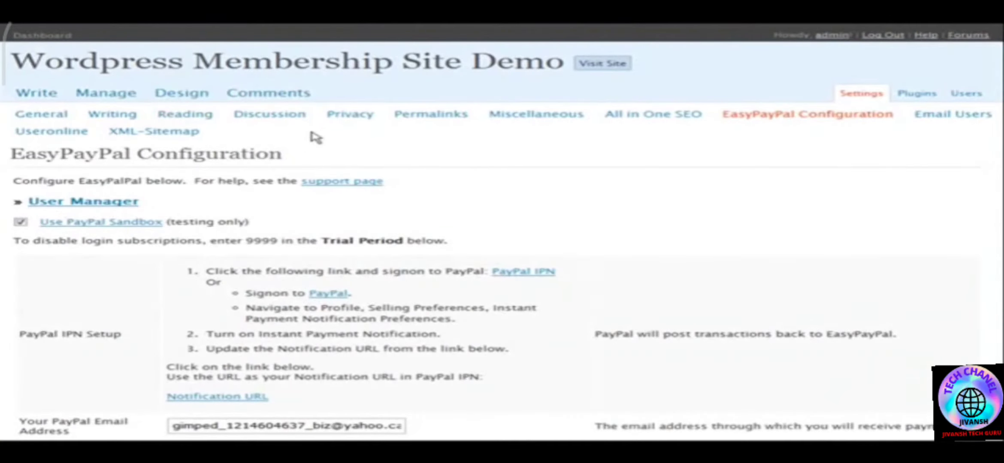
Step: Add a new post category named silver from the Manage Categories page
{"action": "left_click", "coordinate": [127, 95]}
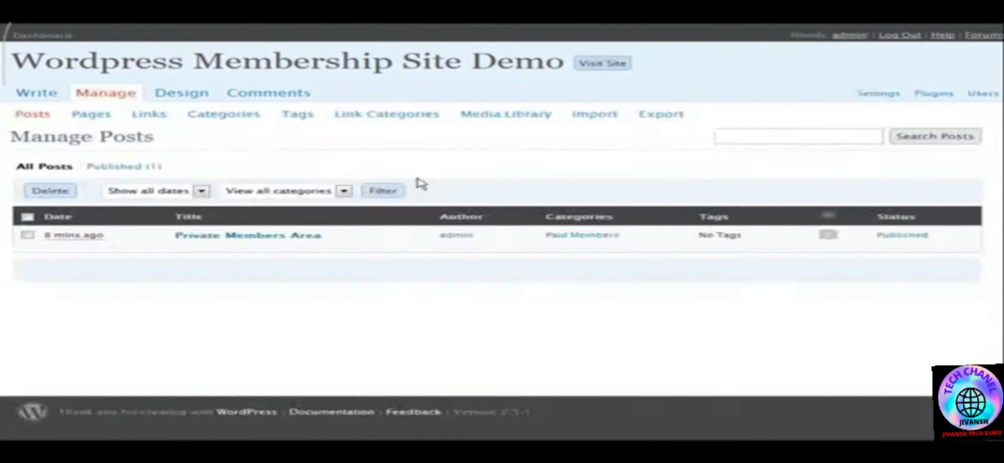
{"action": "left_click", "coordinate": [218, 115]}
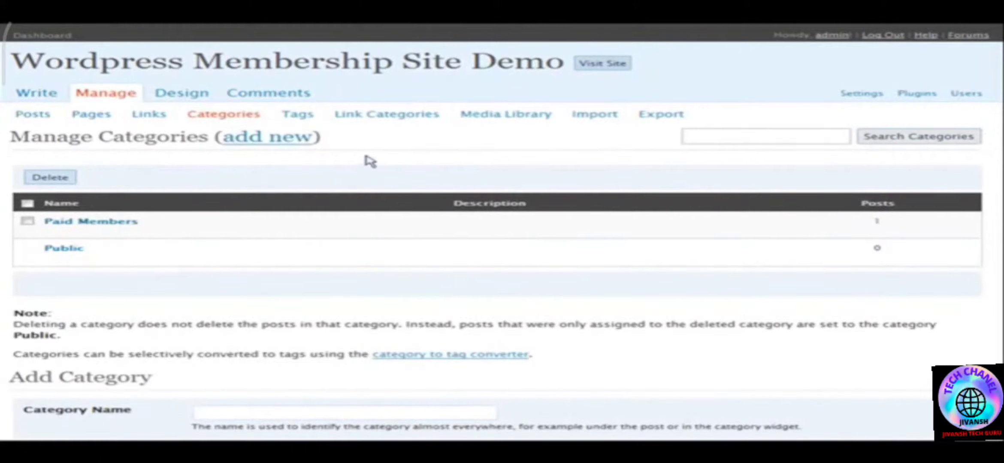
{"action": "left_click", "coordinate": [269, 137]}
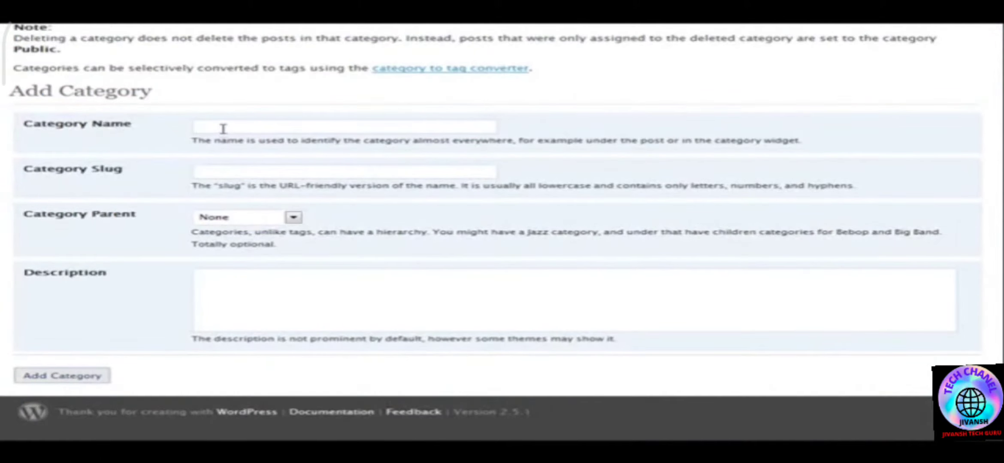
{"action": "left_click", "coordinate": [246, 128]}
{"action": "type", "text": "silver"}
{"action": "left_click", "coordinate": [38, 374]}
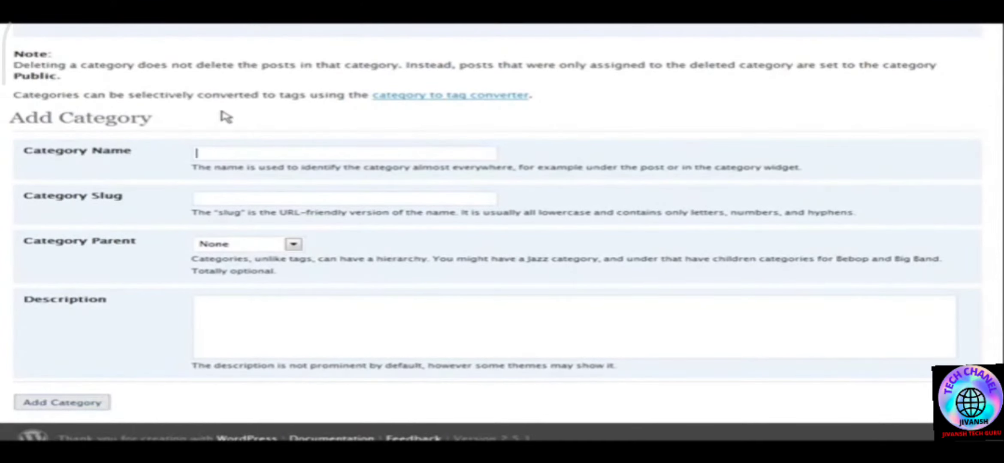
Step: Add a second post category named Gold and check the category list
{"action": "type", "text": "gol"}
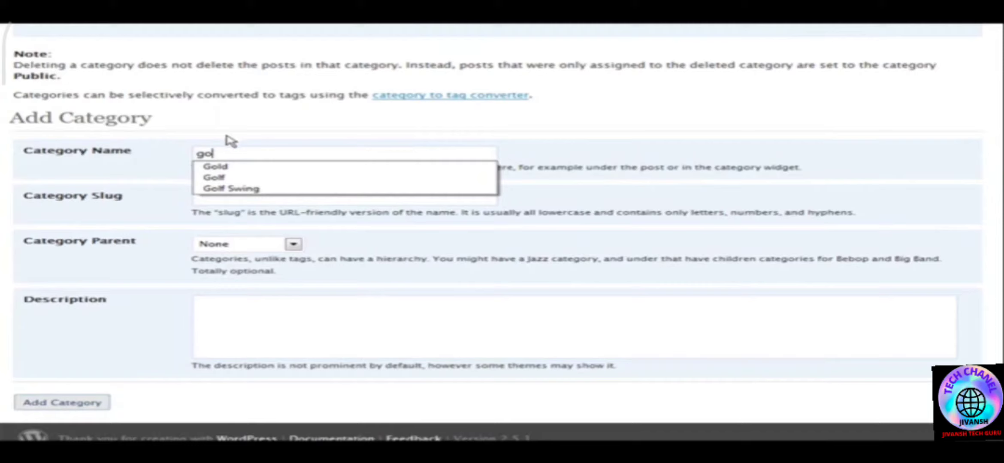
{"action": "left_click", "coordinate": [229, 167]}
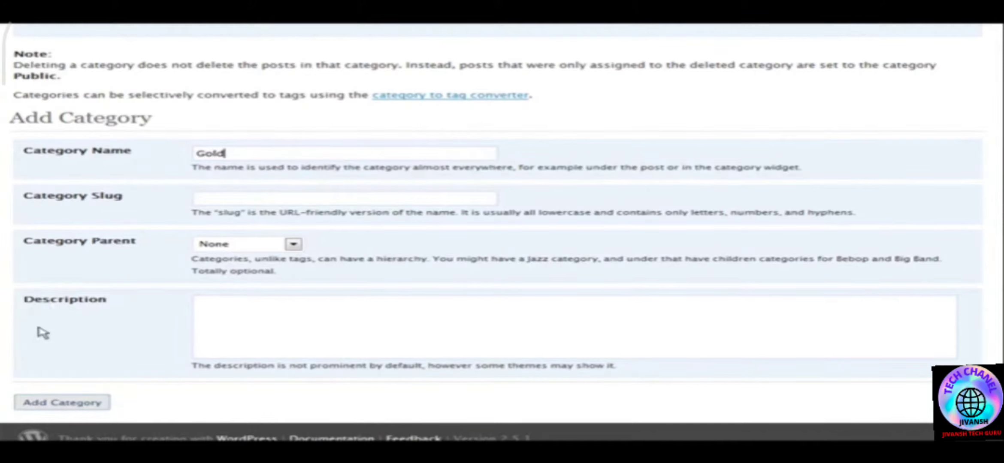
{"action": "left_click", "coordinate": [38, 402]}
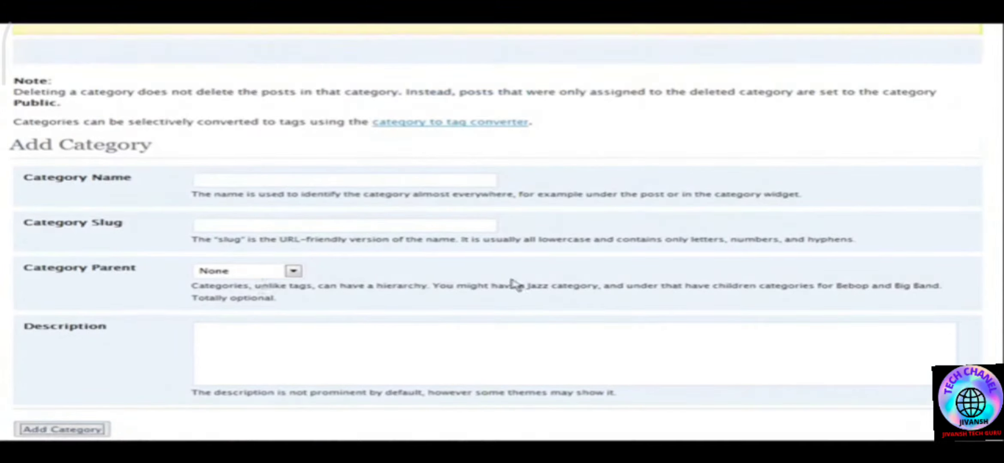
{"action": "scroll", "coordinate": [490, 284], "scroll_direction": "down", "scroll_amount": 1}
{"action": "scroll", "coordinate": [271, 319], "scroll_direction": "up", "scroll_amount": 8}
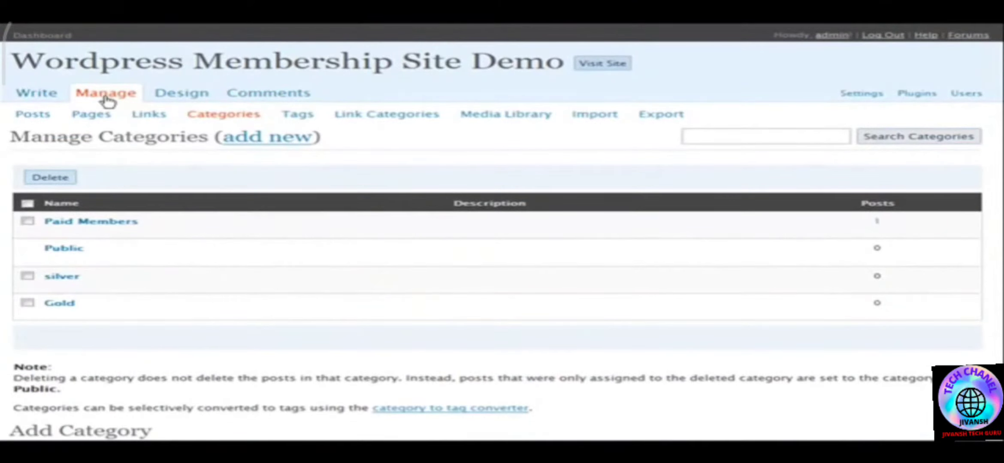
Step: In the EasyPayPal Configuration, set the Login Message to "Login/Register for more." and Categories to silver,Gold, and save the options
{"action": "left_click", "coordinate": [853, 100]}
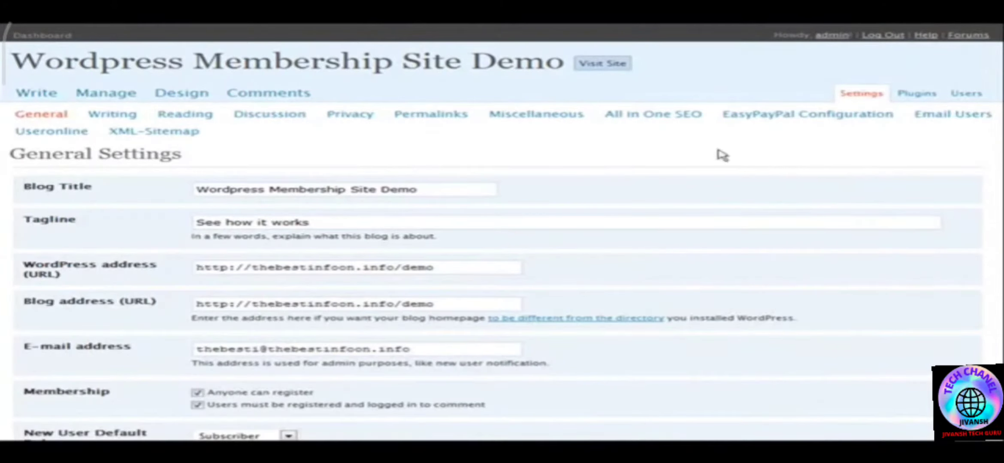
{"action": "left_click", "coordinate": [812, 116]}
{"action": "scroll", "coordinate": [558, 182], "scroll_direction": "down", "scroll_amount": 15}
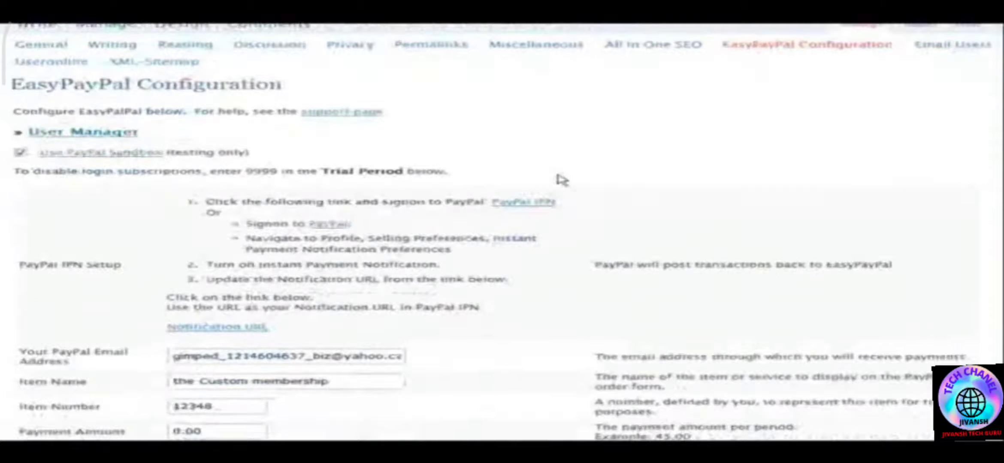
{"action": "scroll", "coordinate": [408, 193], "scroll_direction": "down", "scroll_amount": 3}
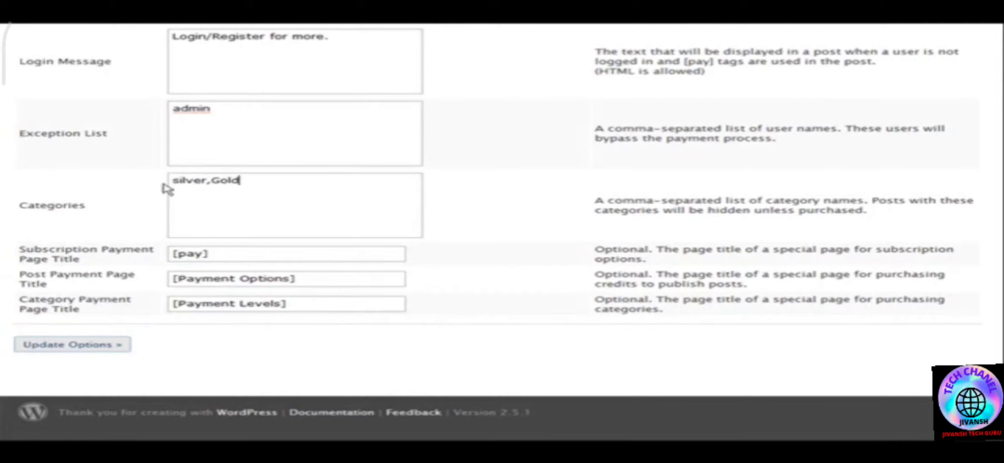
{"action": "left_click", "coordinate": [72, 344]}
Step: Copy the Category Payment Page Title text [Payment Levels] from the EasyPayPal Configuration
{"action": "scroll", "coordinate": [480, 207], "scroll_direction": "down", "scroll_amount": 10}
{"action": "scroll", "coordinate": [489, 207], "scroll_direction": "down", "scroll_amount": 7}
{"action": "left_click_drag", "start_coordinate": [293, 303], "coordinate": [177, 300]}
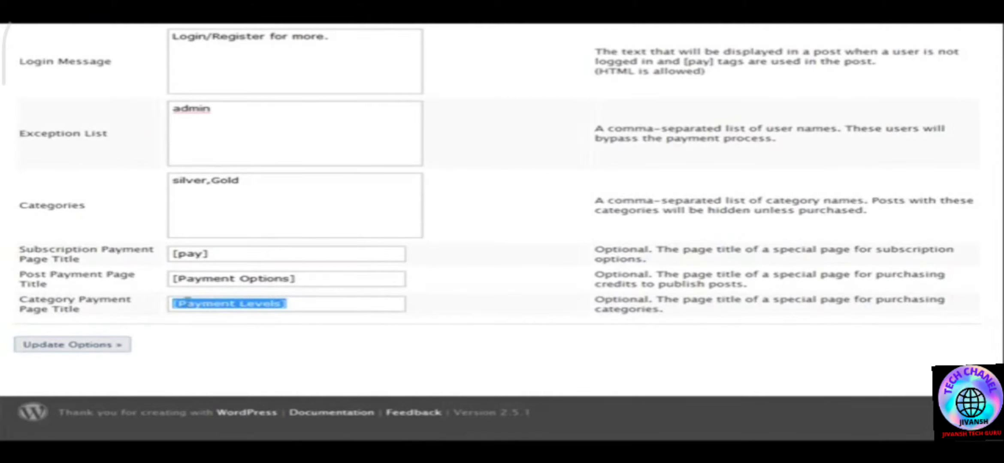
{"action": "right_click", "coordinate": [237, 302]}
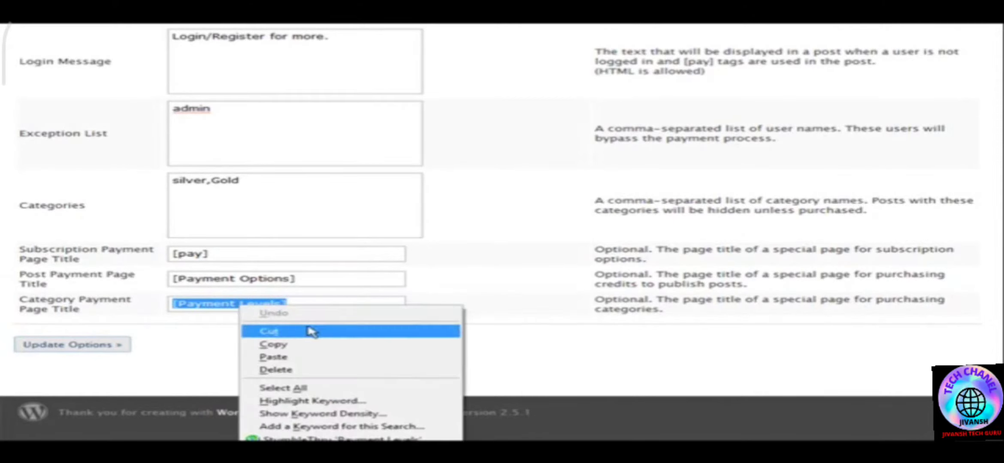
{"action": "left_click", "coordinate": [312, 345]}
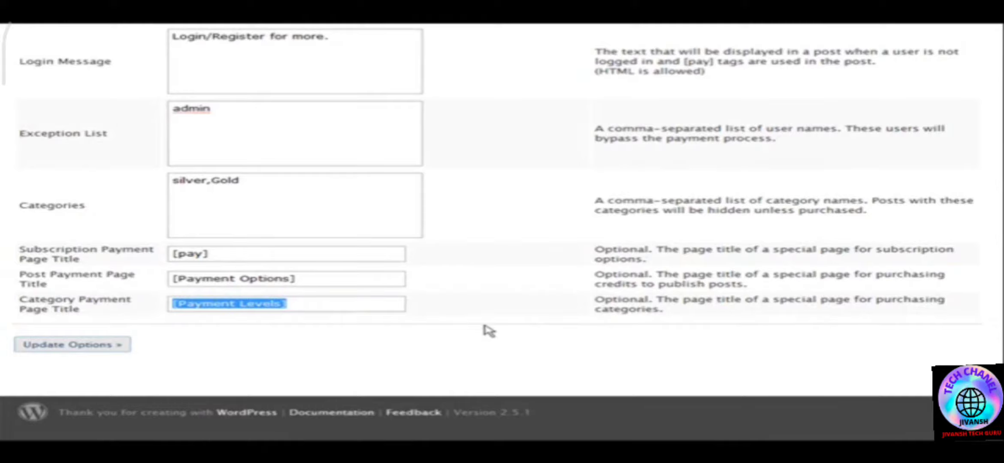
{"action": "scroll", "coordinate": [437, 329], "scroll_direction": "up", "scroll_amount": 8}
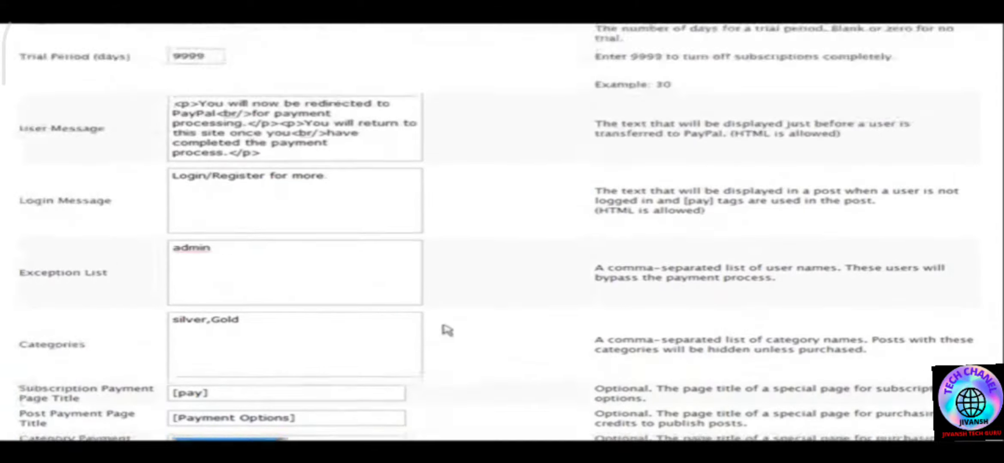
Step: Start a new post and title it with the copied text [Payment Levels]
{"action": "scroll", "coordinate": [486, 329], "scroll_direction": "up", "scroll_amount": 10}
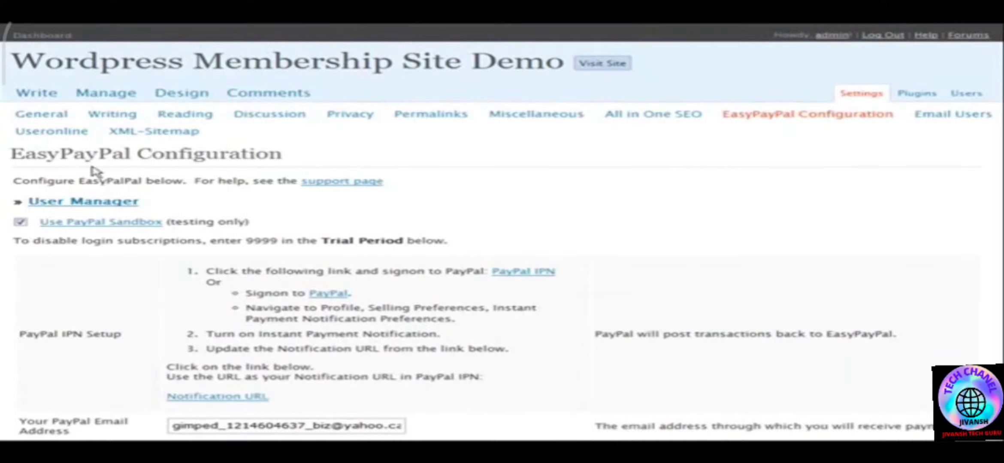
{"action": "left_click", "coordinate": [34, 94]}
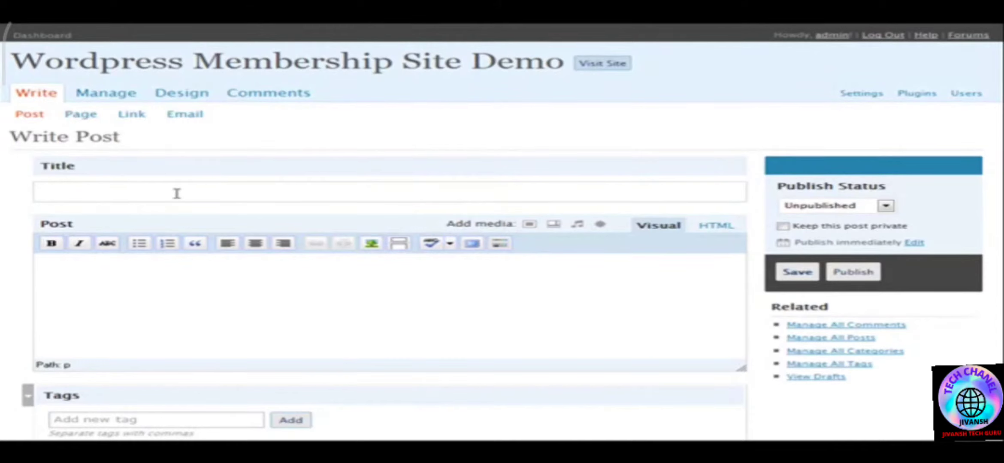
{"action": "key", "text": "ctrl+v"}
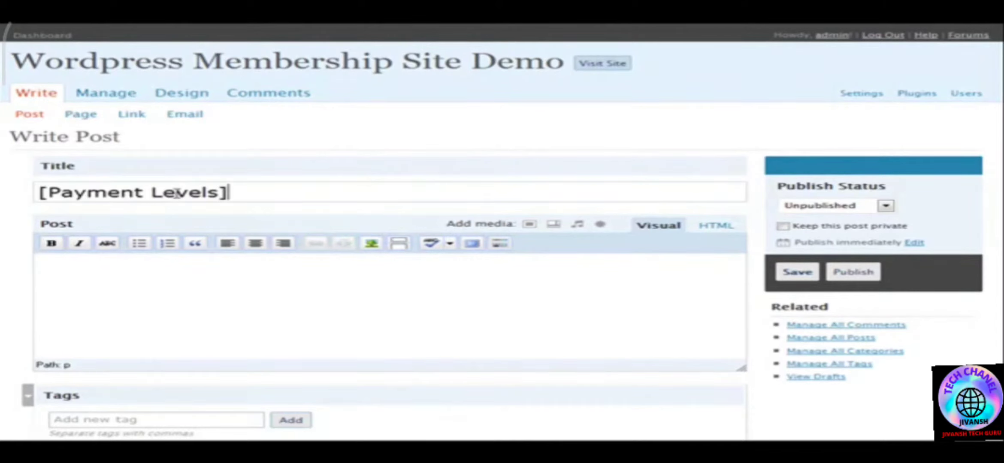
{"action": "scroll", "coordinate": [205, 195], "scroll_direction": "down", "scroll_amount": 2}
{"action": "left_click", "coordinate": [153, 211]}
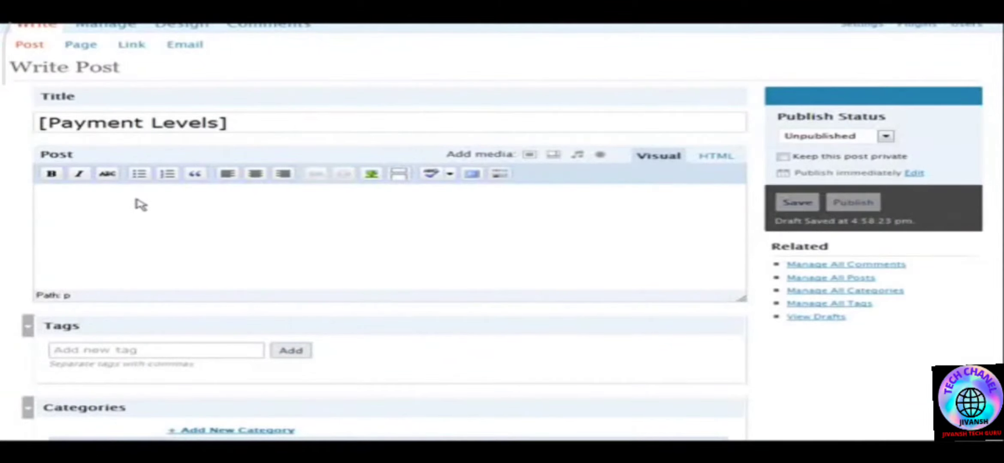
Step: Show the EasyPayPal Instructions below the post editor and copy the complete [paybutton] usage template
{"action": "scroll", "coordinate": [157, 205], "scroll_direction": "down", "scroll_amount": 3}
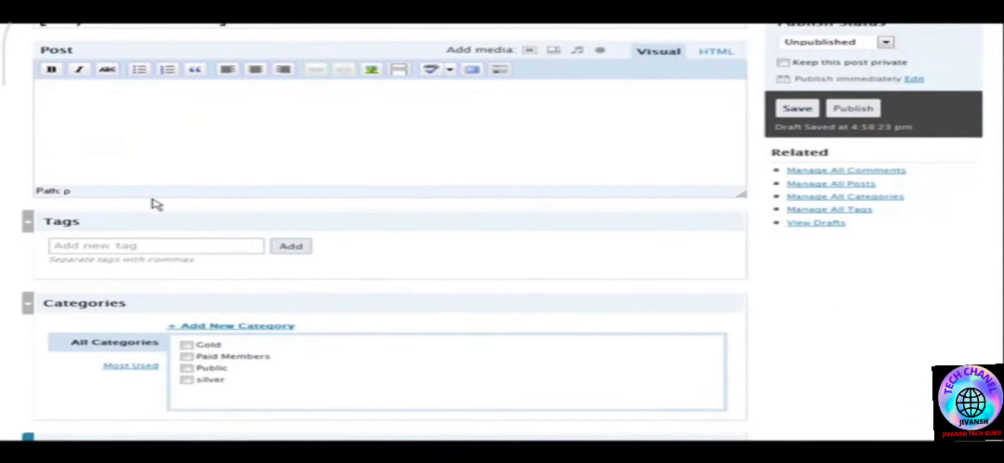
{"action": "scroll", "coordinate": [162, 204], "scroll_direction": "up", "scroll_amount": 2}
{"action": "scroll", "coordinate": [166, 205], "scroll_direction": "down", "scroll_amount": 1}
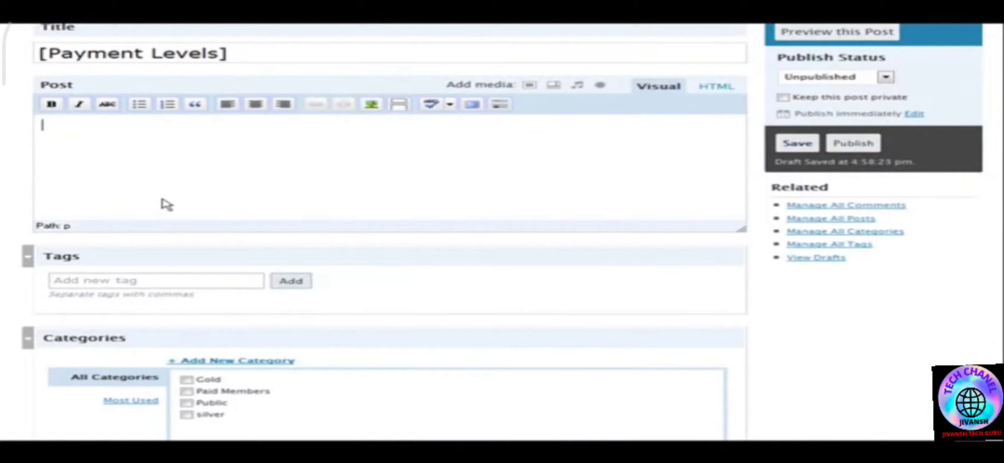
{"action": "scroll", "coordinate": [167, 205], "scroll_direction": "down", "scroll_amount": 8}
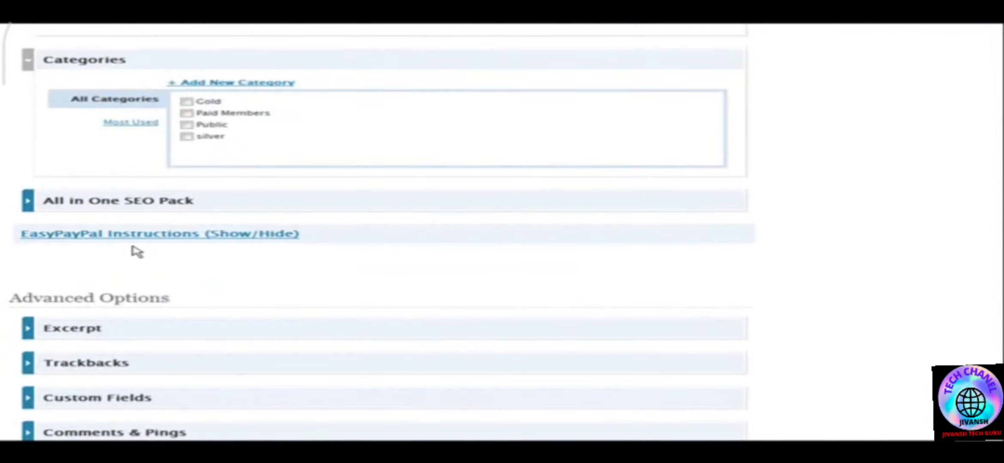
{"action": "left_click", "coordinate": [158, 235]}
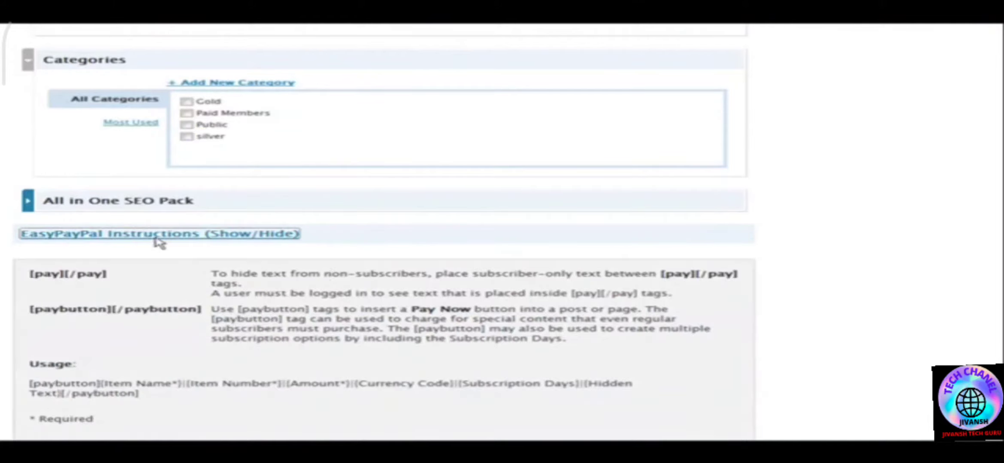
{"action": "scroll", "coordinate": [258, 296], "scroll_direction": "down", "scroll_amount": 2}
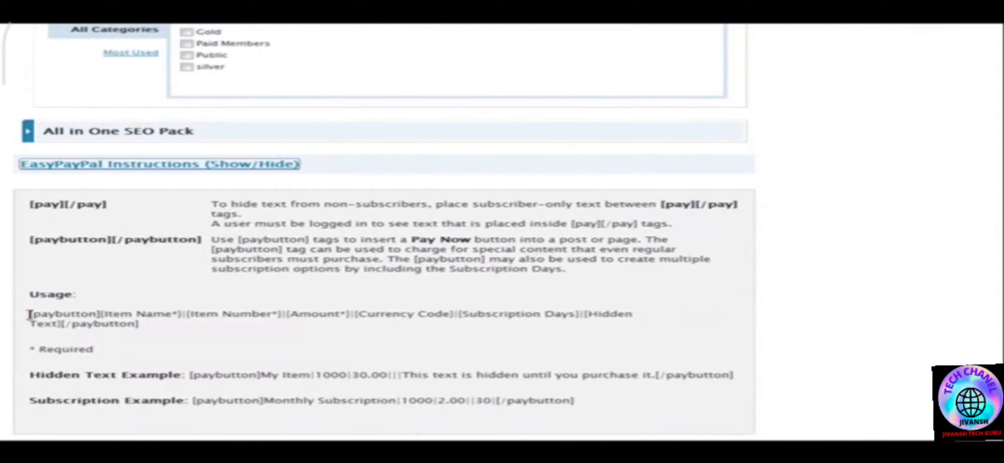
{"action": "left_click_drag", "start_coordinate": [29, 318], "coordinate": [146, 330]}
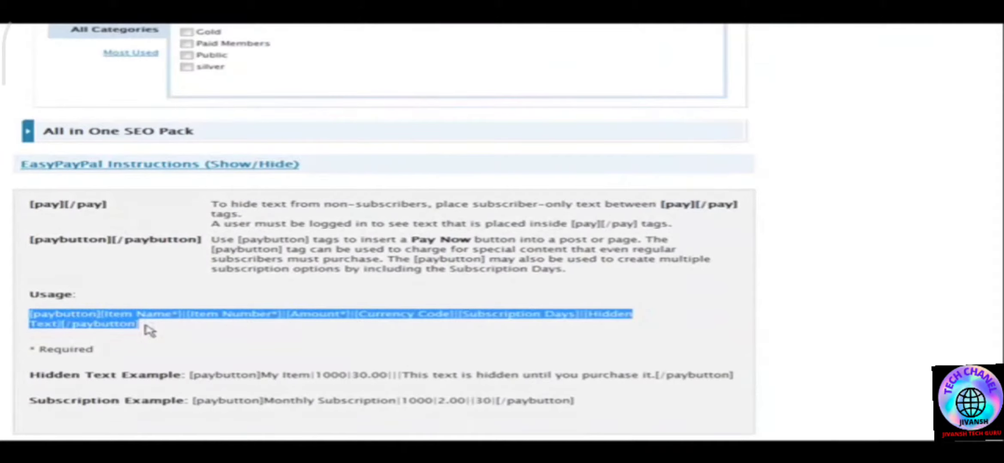
{"action": "right_click", "coordinate": [108, 319]}
{"action": "left_click", "coordinate": [129, 327]}
Step: Enter the bold heading "Select Your Member Level" in the body of the [Payment Levels] post
{"action": "scroll", "coordinate": [326, 308], "scroll_direction": "up", "scroll_amount": 3}
{"action": "scroll", "coordinate": [326, 308], "scroll_direction": "up", "scroll_amount": 8}
{"action": "left_click", "coordinate": [113, 300]}
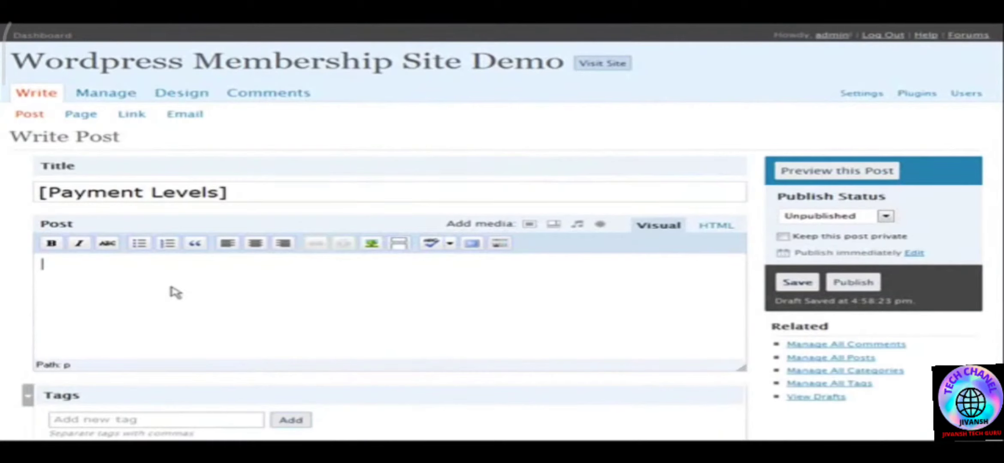
{"action": "left_click", "coordinate": [52, 243]}
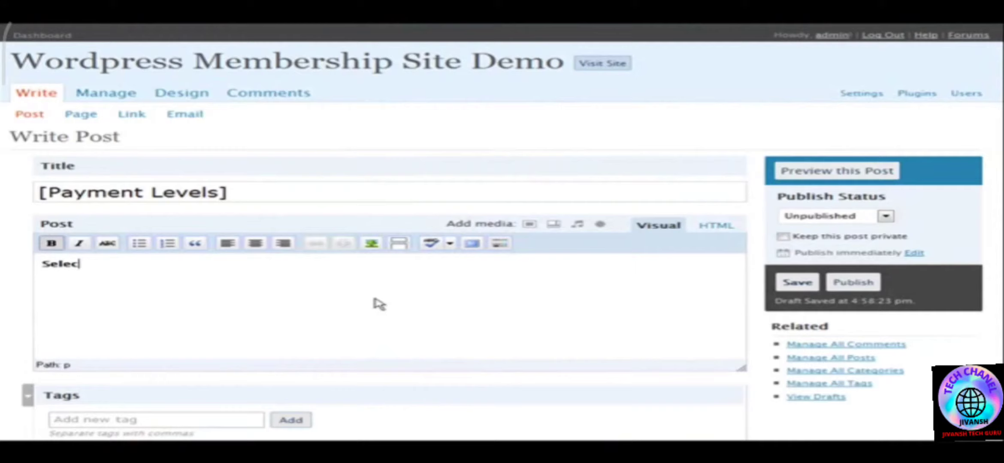
{"action": "type", "text": "Select Your Member Leve"}
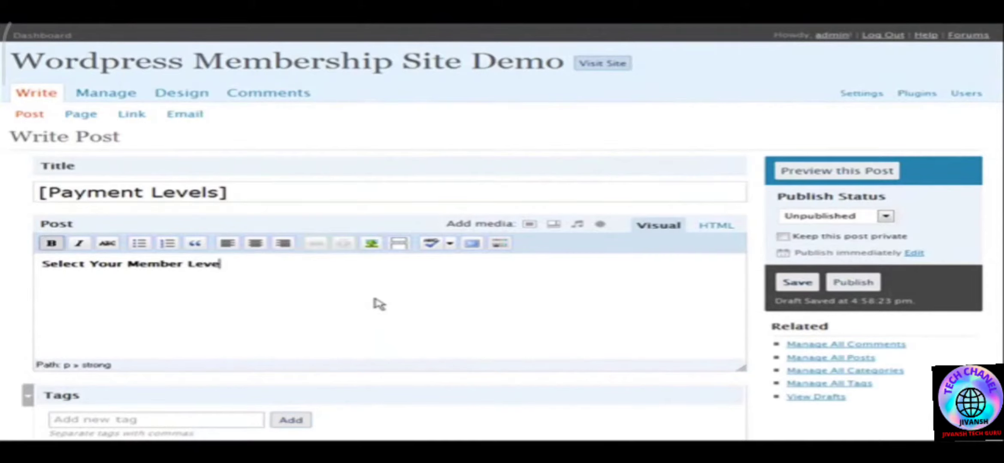
Step: Add a bold Silver line below the heading with the copied paybutton template beneath it, and save the post unpublished
{"action": "key", "text": "ctrl+b"}
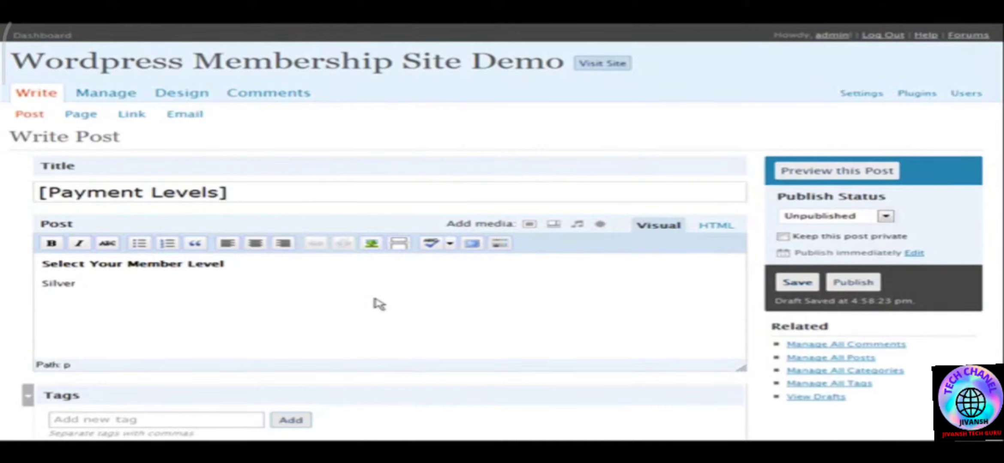
{"action": "key", "text": "ctrl+v"}
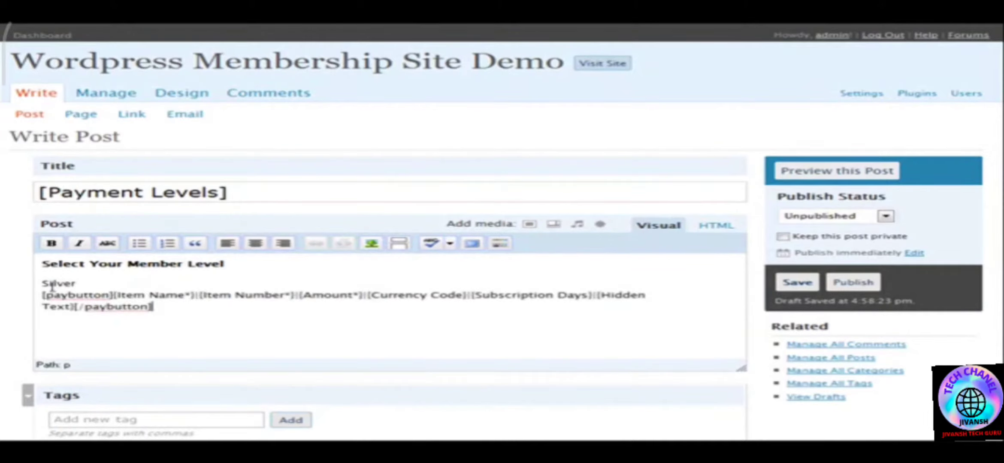
{"action": "mouse_move", "coordinate": [46, 283]}
{"action": "left_mouse_down"}
{"action": "mouse_move", "coordinate": [75, 284]}
{"action": "mouse_move", "coordinate": [42, 283]}
{"action": "left_mouse_up"}
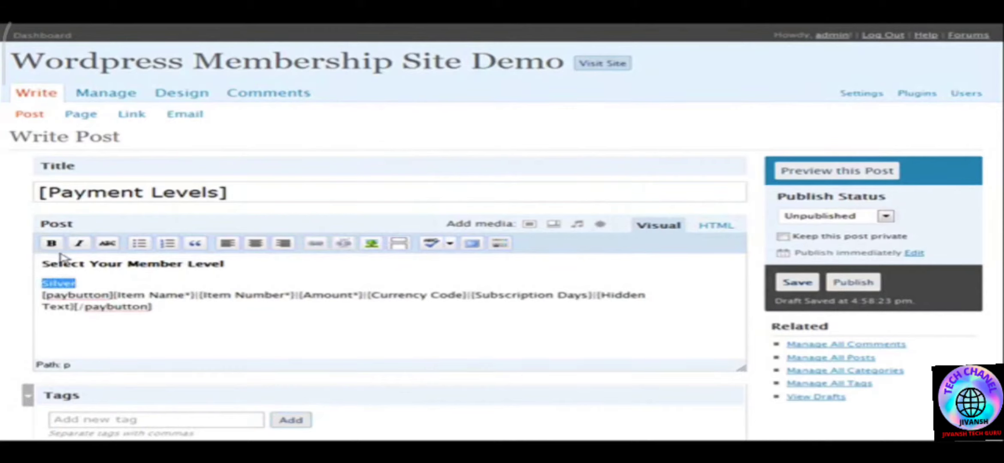
{"action": "left_click", "coordinate": [52, 243]}
{"action": "left_click", "coordinate": [104, 284]}
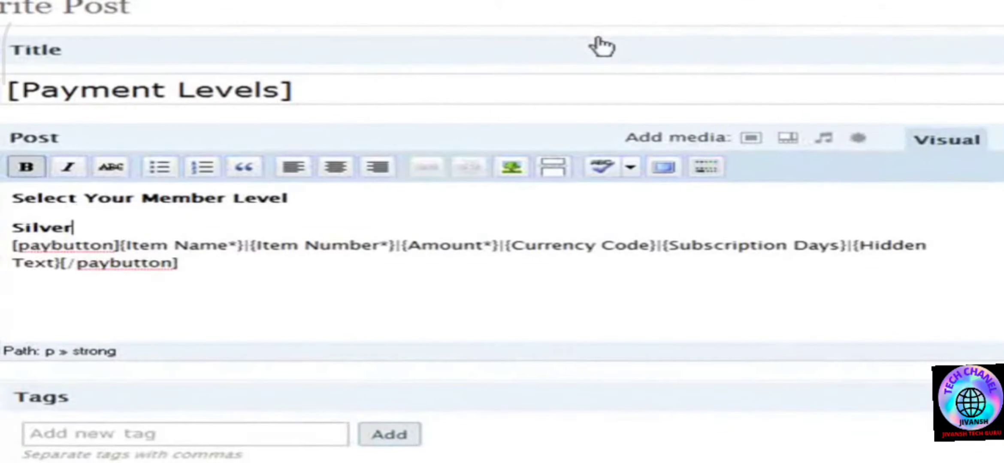
{"action": "left_click", "coordinate": [852, 273]}
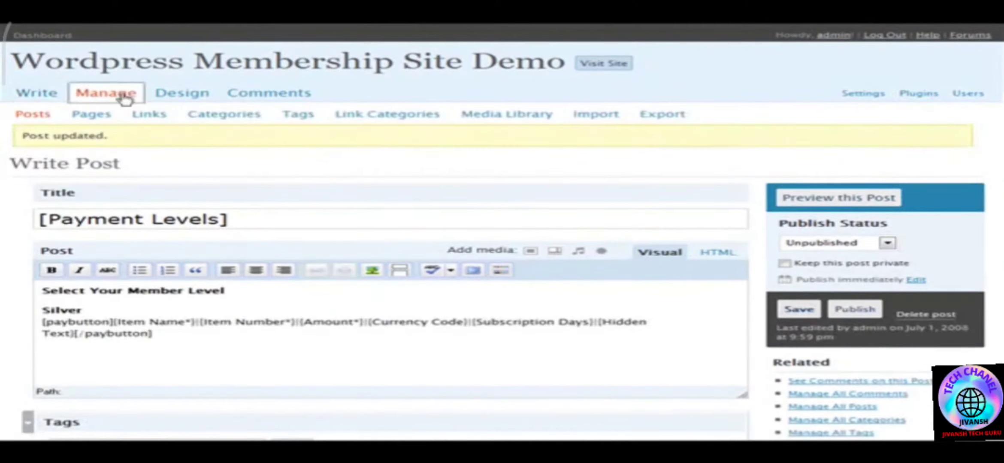
Step: Check the category list, and in cPanel's phpMyAdmin browse the wp_terms table of the wrdp3 database for the category IDs
{"action": "left_click", "coordinate": [124, 99]}
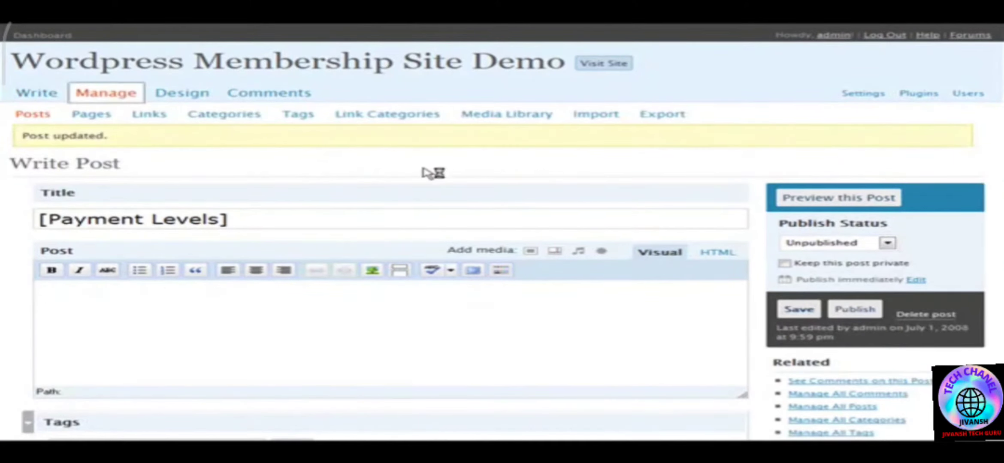
{"action": "left_click", "coordinate": [223, 120]}
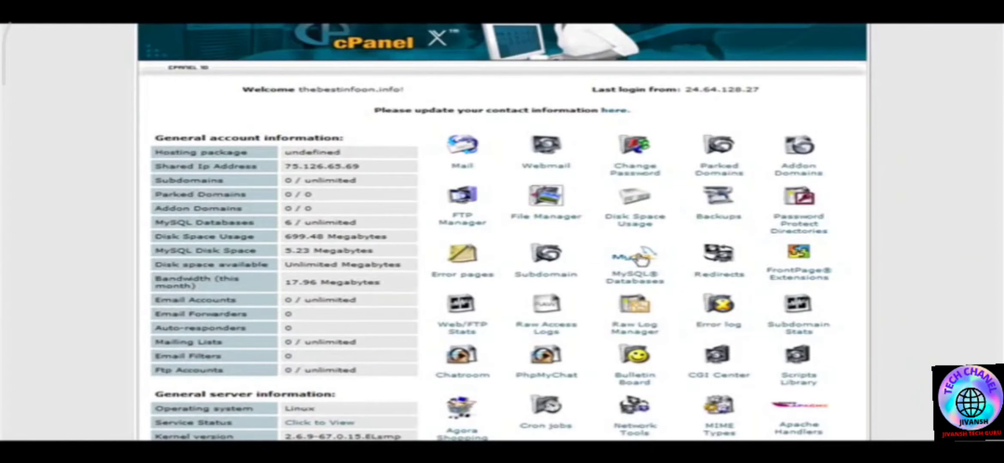
{"action": "left_click", "coordinate": [642, 259]}
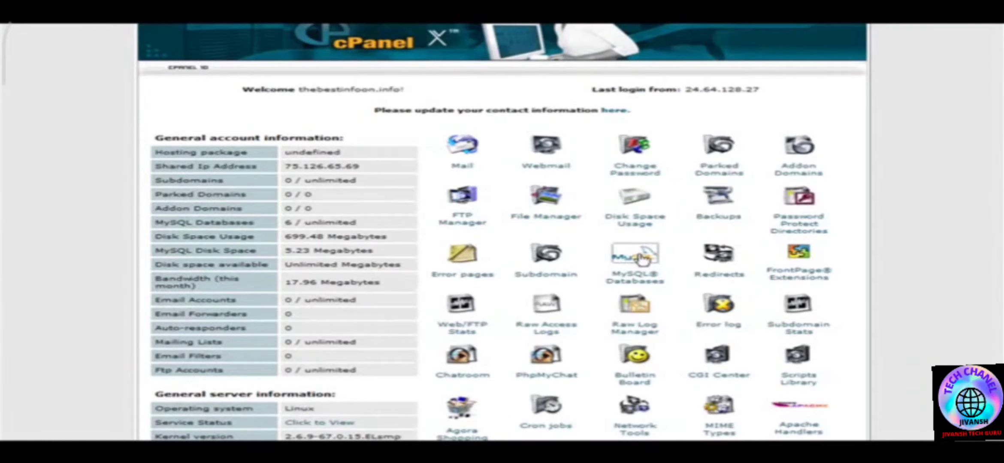
{"action": "scroll", "coordinate": [645, 206], "scroll_direction": "down", "scroll_amount": 10}
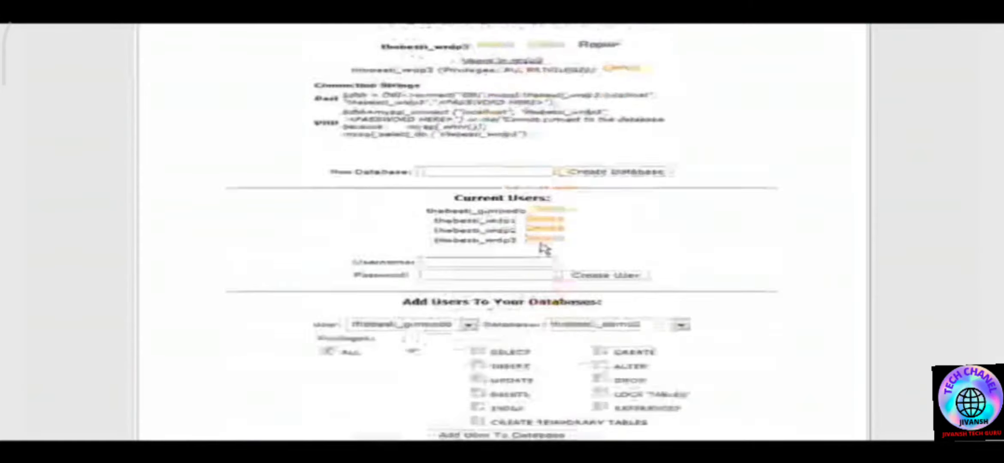
{"action": "scroll", "coordinate": [544, 248], "scroll_direction": "down", "scroll_amount": 4}
{"action": "left_click", "coordinate": [510, 363]}
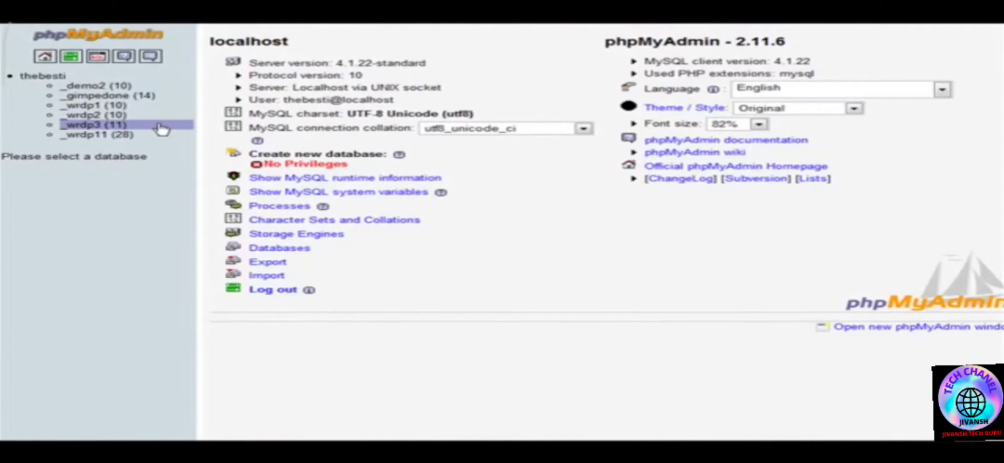
{"action": "left_click", "coordinate": [95, 115]}
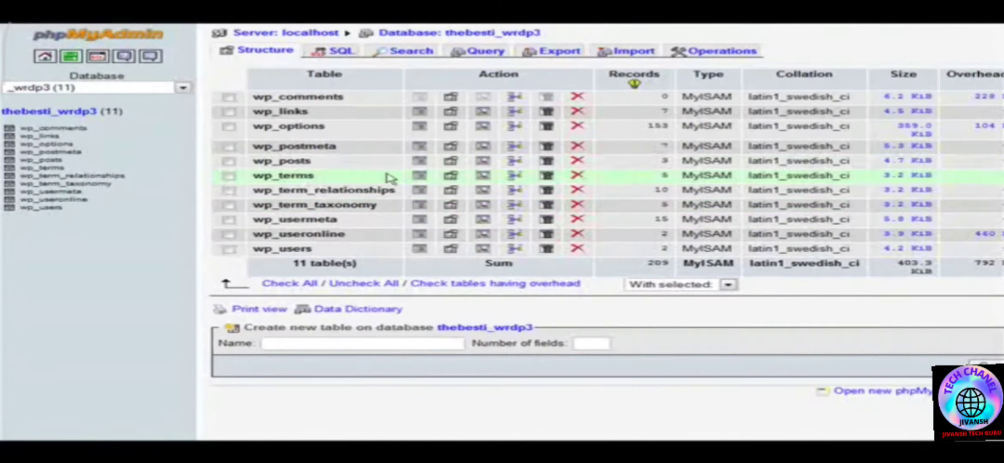
{"action": "left_click", "coordinate": [421, 178]}
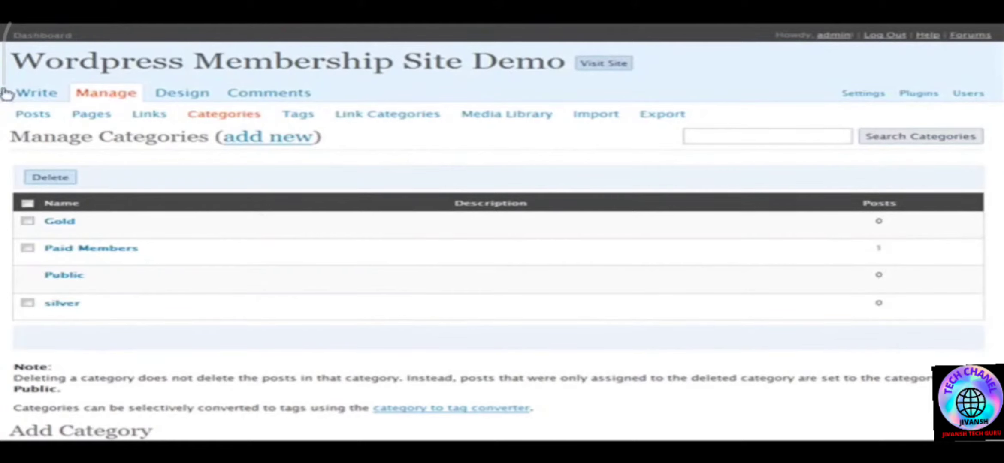
Step: Return to the WordPress post list and reopen the unpublished [Payment Levels] post for editing
{"action": "left_click", "coordinate": [105, 93]}
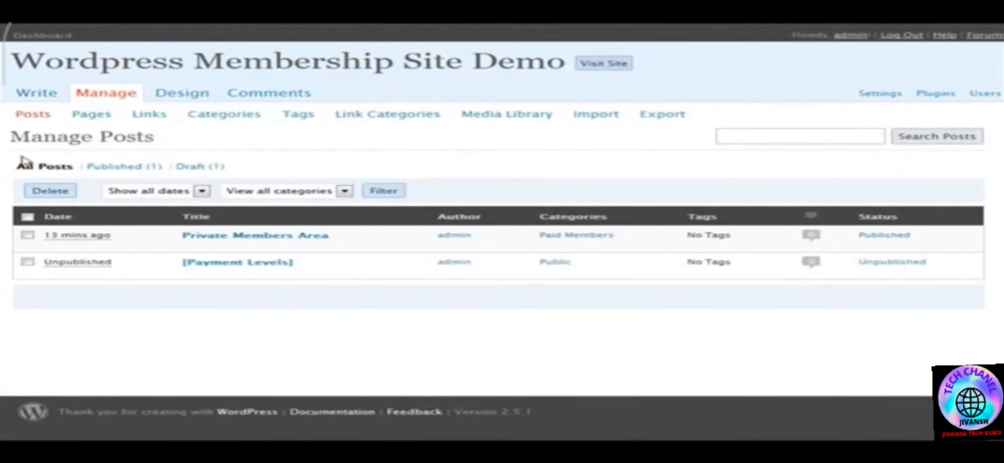
{"action": "left_click", "coordinate": [96, 114]}
{"action": "left_click", "coordinate": [43, 117]}
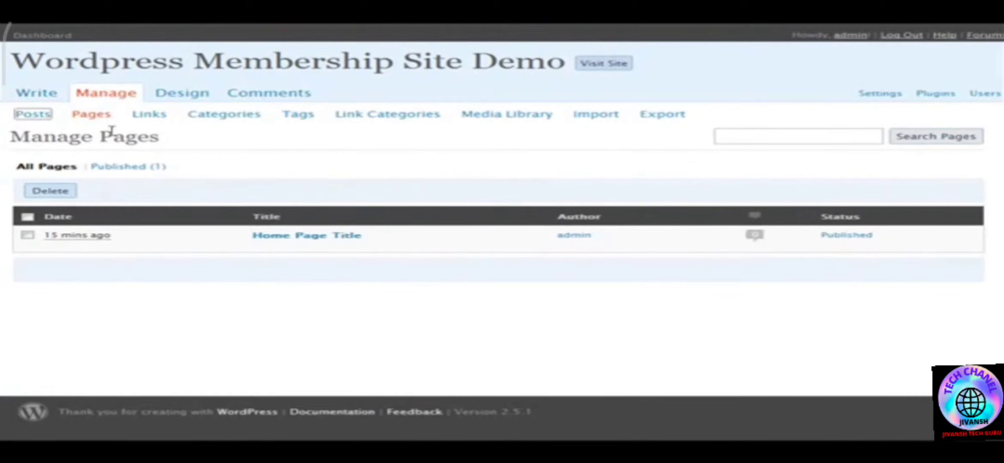
{"action": "left_click", "coordinate": [253, 263]}
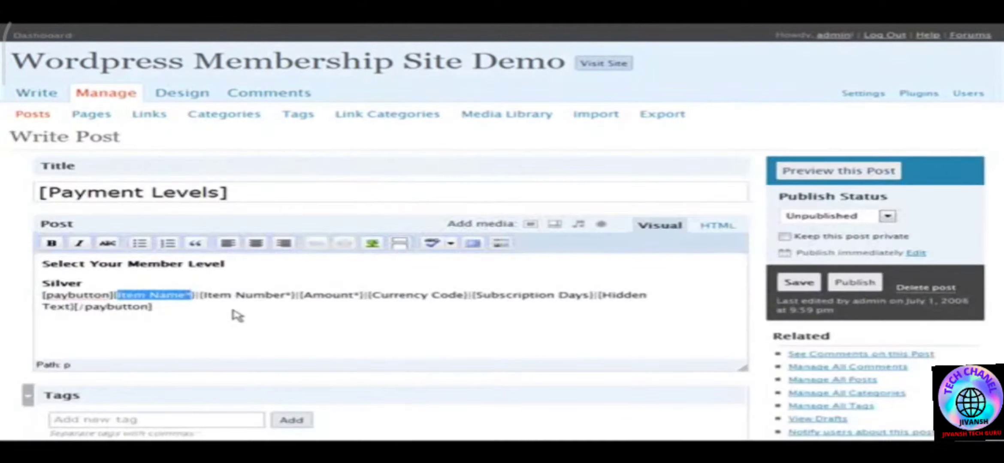
Step: Replace the {Item Name*} placeholder in the Silver paybutton code with "Silver Membership"
{"action": "left_click", "coordinate": [233, 310]}
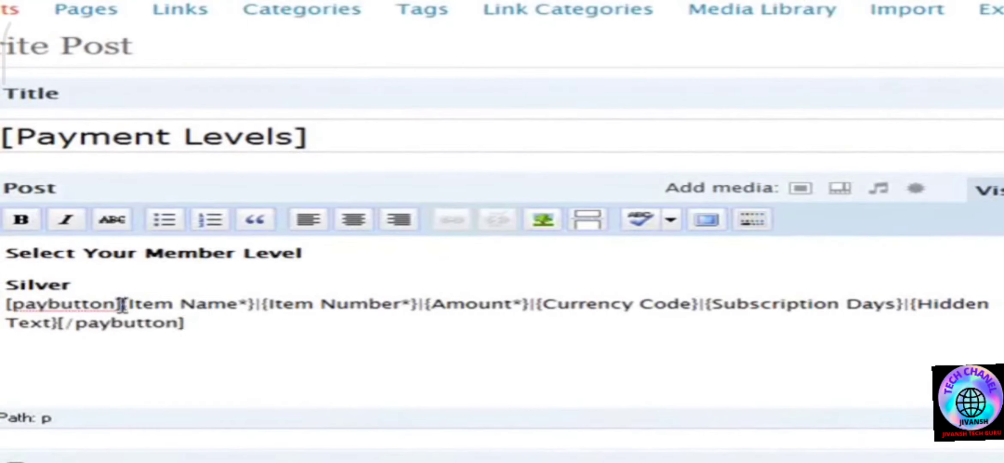
{"action": "left_click_drag", "start_coordinate": [122, 306], "coordinate": [254, 305]}
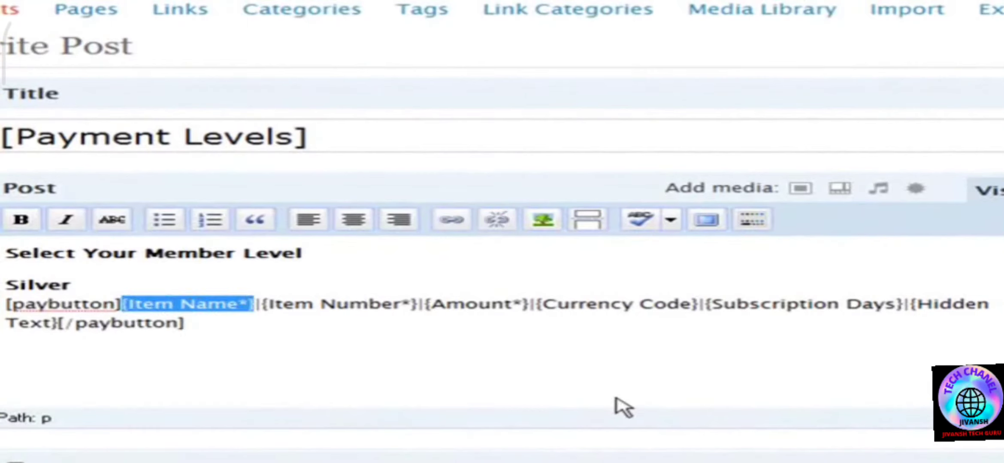
{"action": "type", "text": "Silver "}
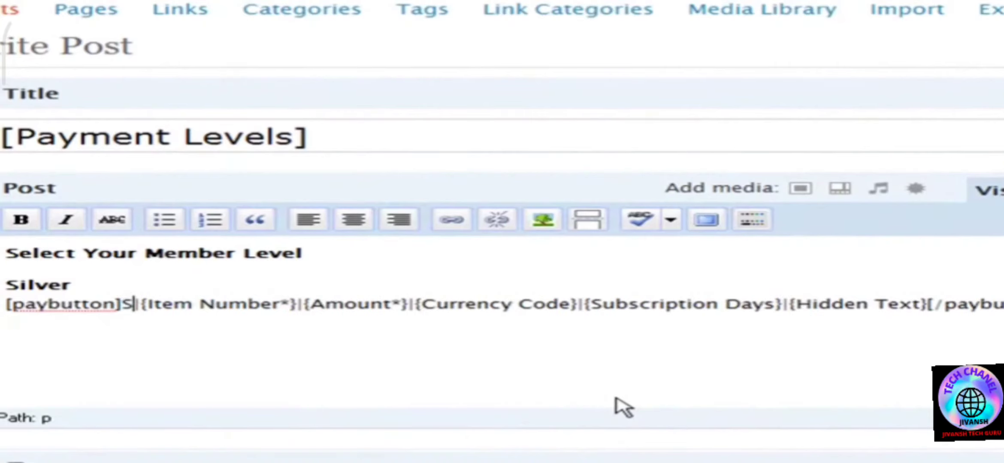
{"action": "type", "text": "Membership"}
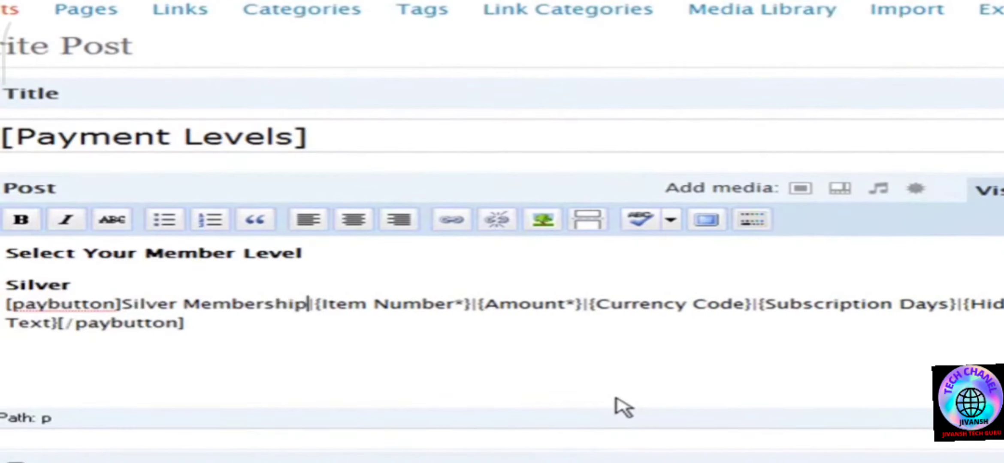
Step: Replace the {Item Number*} placeholder in the Silver paybutton code with 4
{"action": "key", "text": "Right"}
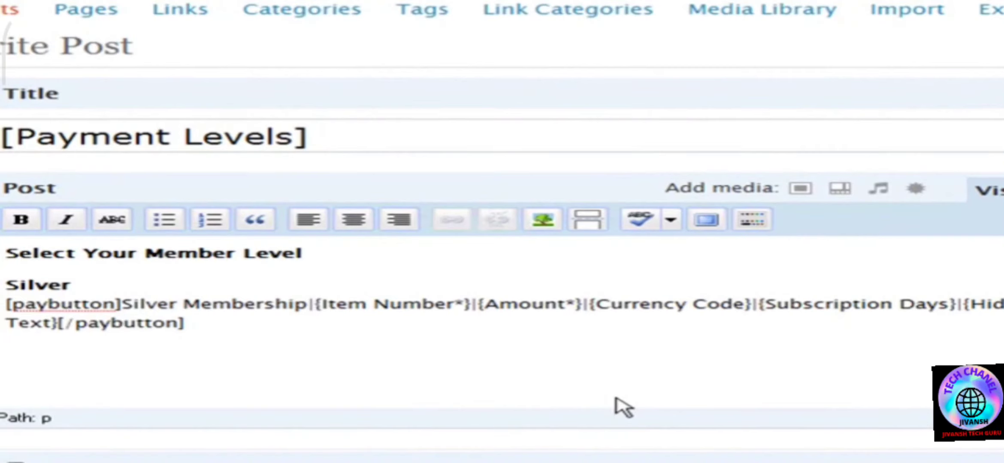
{"action": "key", "text": "Delete"}
{"action": "key", "text": "Delete"}
{"action": "key", "text": "Delete"}
{"action": "key", "text": "Delete"}
{"action": "key", "text": "Delete"}
{"action": "key", "text": "Delete"}
{"action": "key", "text": "Delete"}
{"action": "key", "text": "Delete"}
{"action": "key", "text": "Delete"}
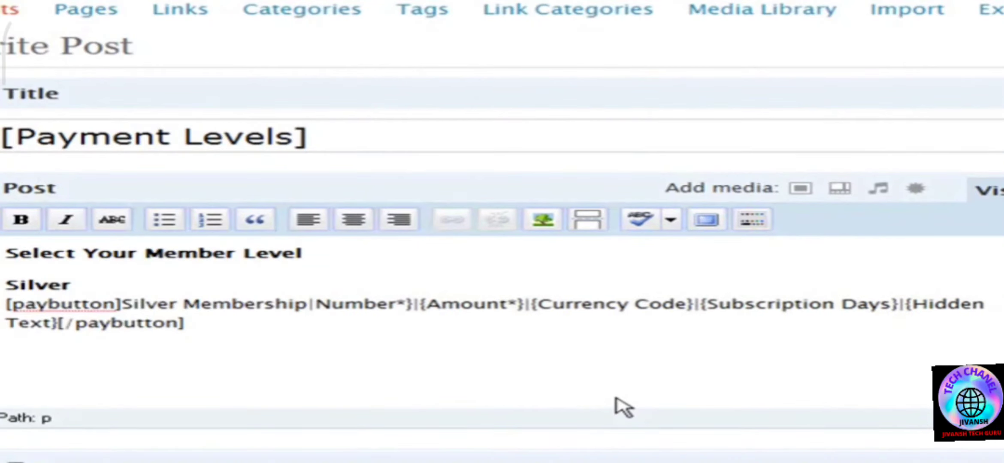
{"action": "key", "text": "Delete"}
{"action": "key", "text": "Delete"}
{"action": "key", "text": "Delete"}
{"action": "key", "text": "Delete"}
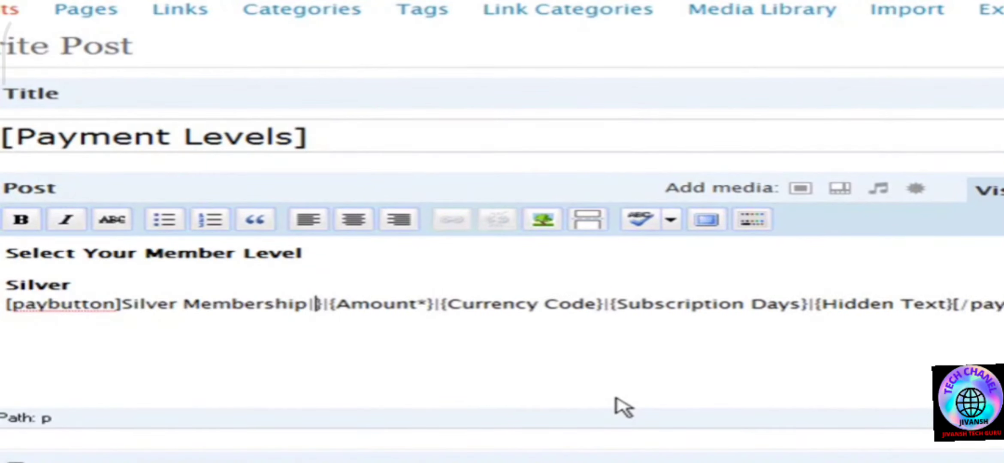
{"action": "key", "text": "Delete"}
{"action": "type", "text": "4"}
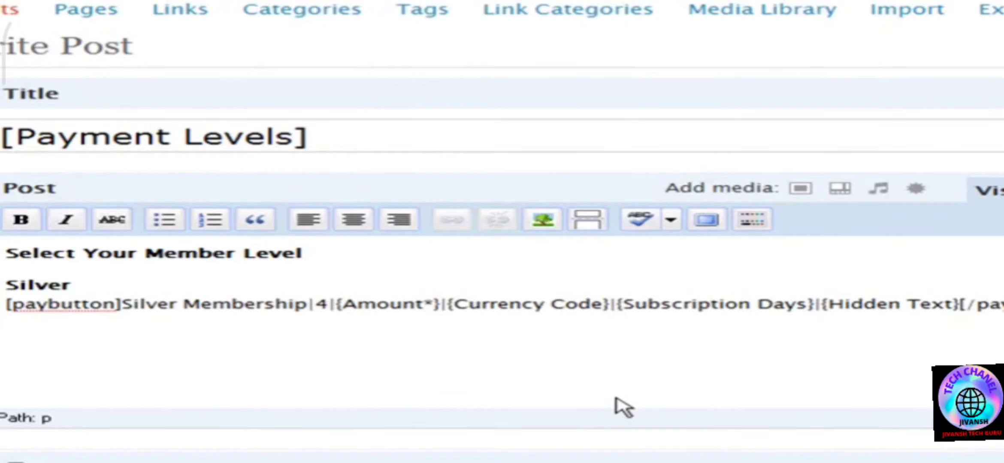
Step: Replace the {Amount*} placeholder in the Silver paybutton code with 9.95
{"action": "key", "text": "Delete"}
{"action": "key", "text": "Delete"}
{"action": "key", "text": "Delete"}
{"action": "key", "text": "Delete"}
{"action": "key", "text": "Delete"}
{"action": "key", "text": "Delete"}
{"action": "key", "text": "Delete"}
{"action": "key", "text": "Delete"}
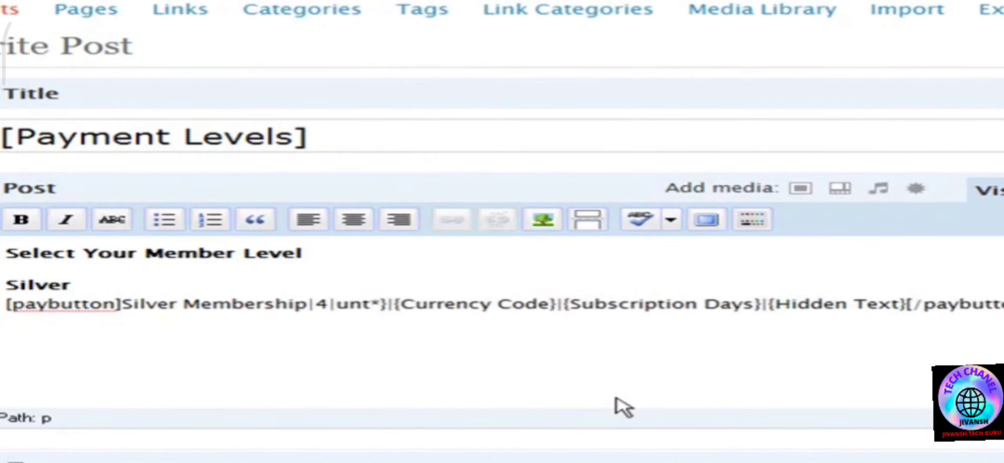
{"action": "key", "text": "Delete"}
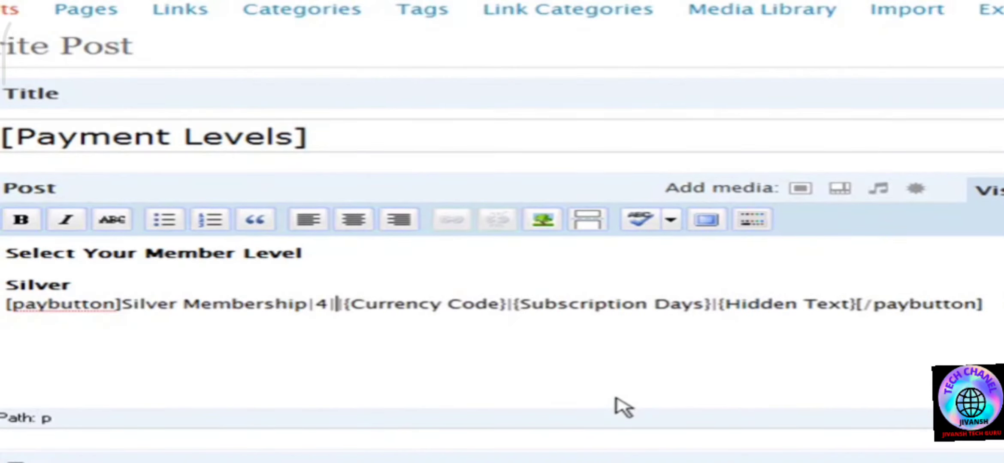
{"action": "type", "text": "9.95"}
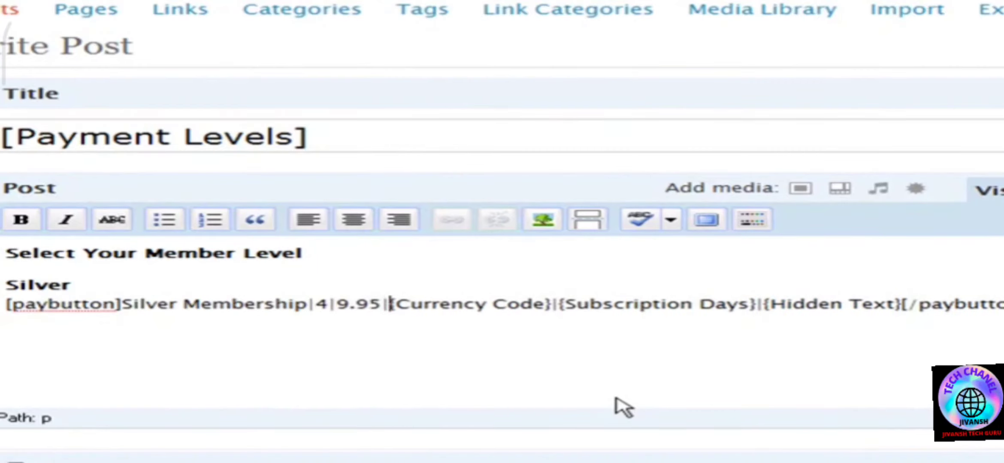
Step: Remove the {Currency Code} placeholder from the Silver paybutton code, keeping the separators around it
{"action": "key", "text": "Delete"}
{"action": "key", "text": "Delete"}
{"action": "key", "text": "Delete"}
{"action": "key", "text": "Delete"}
{"action": "key", "text": "Delete"}
{"action": "key", "text": "Delete"}
{"action": "key", "text": "Delete"}
{"action": "key", "text": "Delete"}
{"action": "key", "text": "Delete"}
{"action": "key", "text": "Delete"}
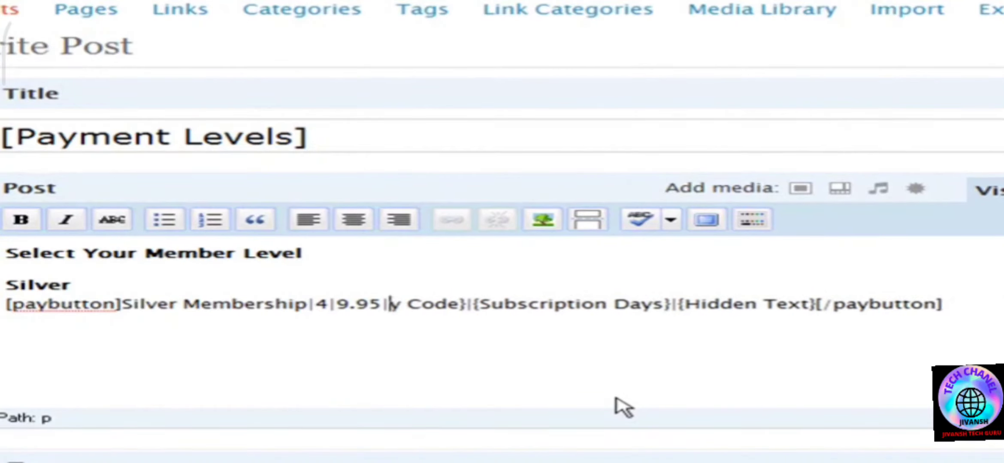
{"action": "key", "text": "Delete"}
{"action": "key", "text": "Delete"}
{"action": "key", "text": "Delete"}
{"action": "key", "text": "Delete"}
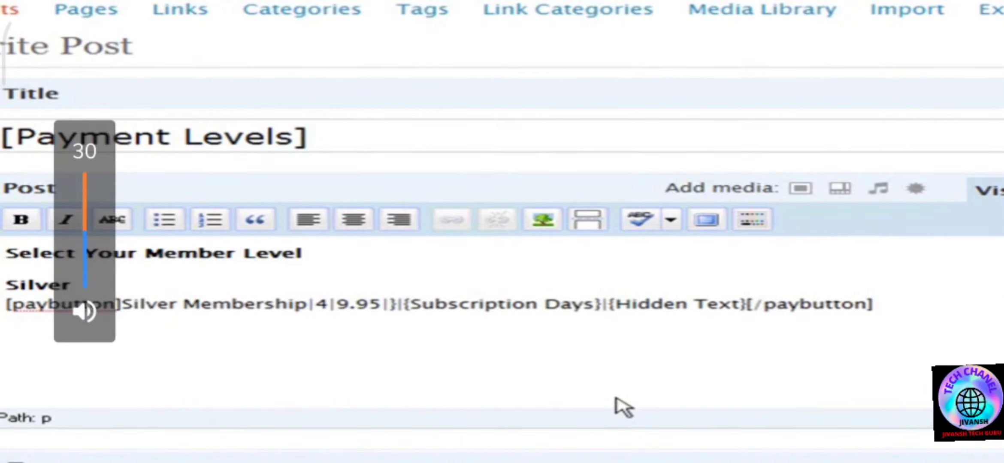
{"action": "key", "text": "Delete"}
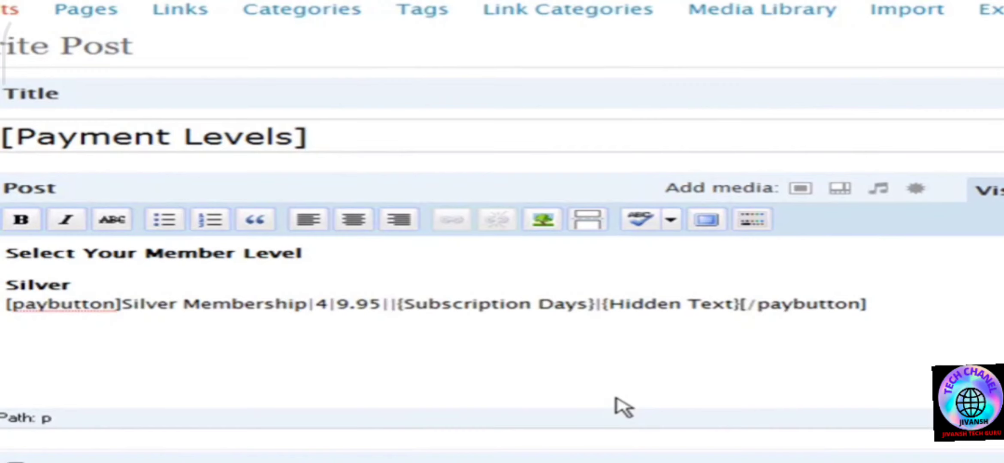
Step: Remove the {Subscription Days} placeholder from the Silver paybutton code, keeping the separators around it
{"action": "key", "text": "Delete"}
{"action": "key", "text": "Delete"}
{"action": "key", "text": "Delete"}
{"action": "key", "text": "Delete"}
{"action": "key", "text": "Delete"}
{"action": "key", "text": "Delete"}
{"action": "key", "text": "Delete"}
{"action": "key", "text": "Delete"}
{"action": "key", "text": "Delete"}
{"action": "key", "text": "Delete"}
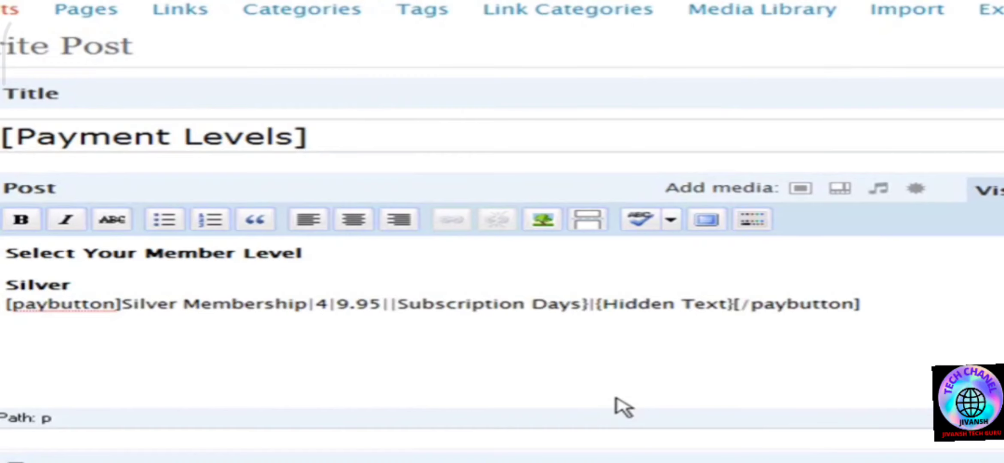
{"action": "key", "text": "Delete"}
{"action": "key", "text": "Delete"}
{"action": "key", "text": "Delete"}
{"action": "key", "text": "Delete"}
{"action": "key", "text": "Delete"}
{"action": "key", "text": "Delete"}
{"action": "key", "text": "Delete"}
{"action": "key", "text": "Delete"}
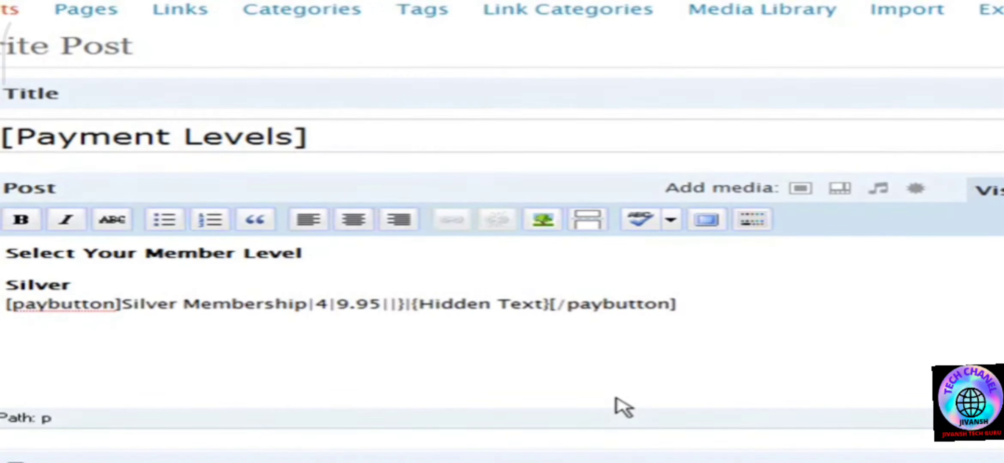
{"action": "key", "text": "Delete"}
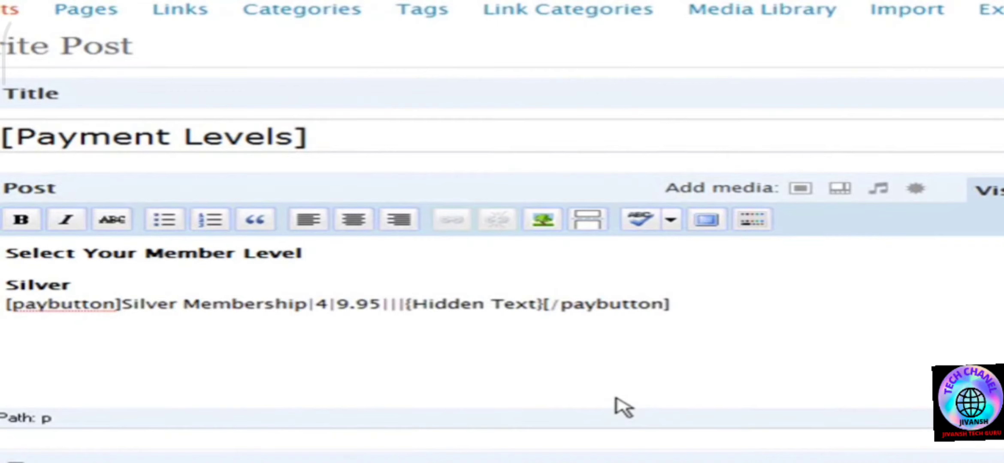
Step: Remove the {Hidden Text} placeholder from the Silver paybutton code, keeping the separator and the closing tag
{"action": "key", "text": "Delete"}
{"action": "key", "text": "Delete"}
{"action": "key", "text": "Delete"}
{"action": "key", "text": "Delete"}
{"action": "key", "text": "Delete"}
{"action": "key", "text": "Delete"}
{"action": "key", "text": "Delete"}
{"action": "key", "text": "Delete"}
{"action": "key", "text": "Delete"}
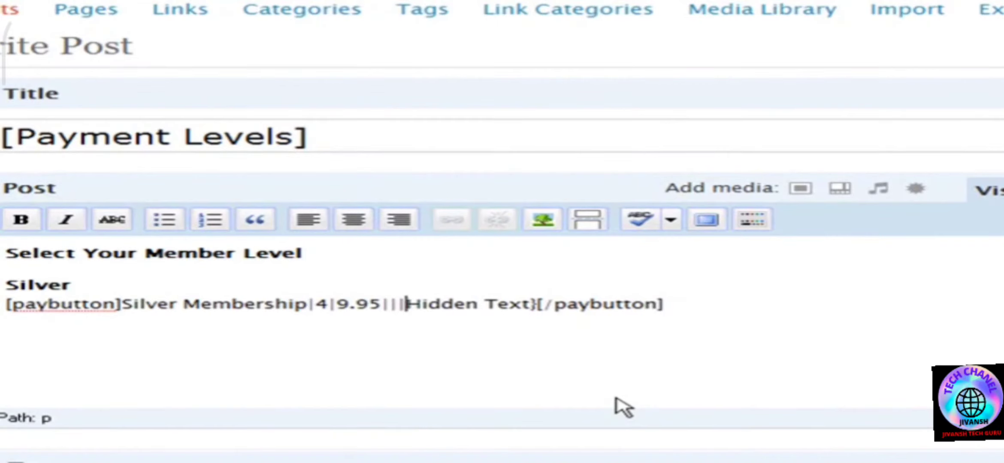
{"action": "key", "text": "Delete"}
{"action": "key", "text": "Delete"}
{"action": "key", "text": "Delete"}
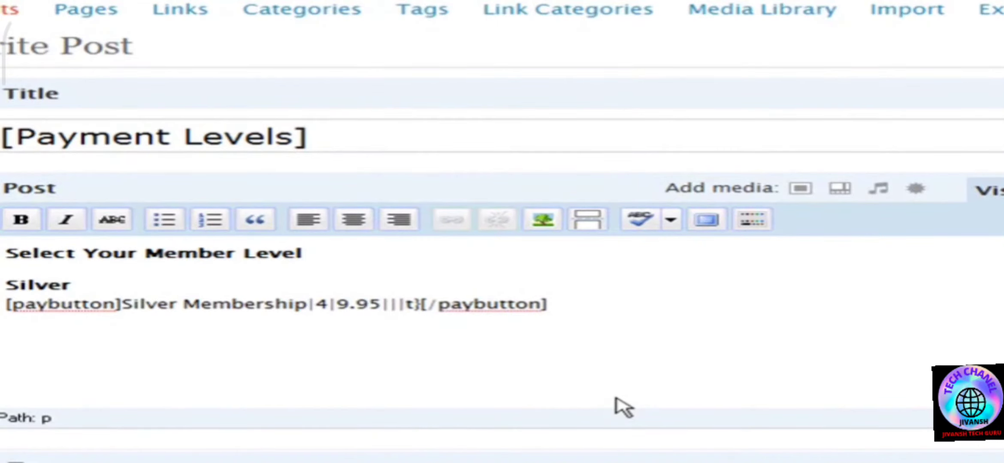
{"action": "key", "text": "Delete"}
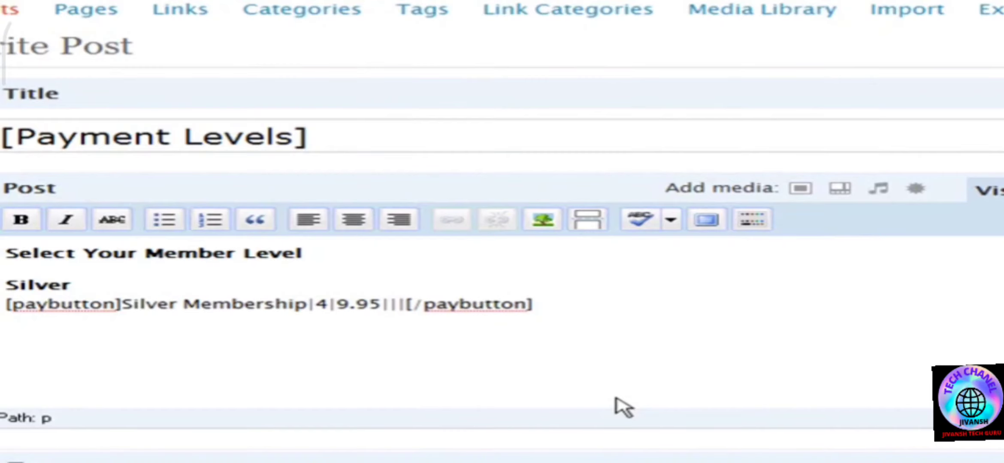
Step: Copy the Silver heading together with its completed paybutton line
{"action": "key", "text": "Right"}
{"action": "key", "text": "Right"}
{"action": "key", "text": "Right"}
{"action": "key", "text": "Right"}
{"action": "key", "text": "Right"}
{"action": "key", "text": "Right"}
{"action": "key", "text": "Right"}
{"action": "key", "text": "Right"}
{"action": "key", "text": "Right"}
{"action": "key", "text": "Right"}
{"action": "key", "text": "Right"}
{"action": "key", "text": "Right"}
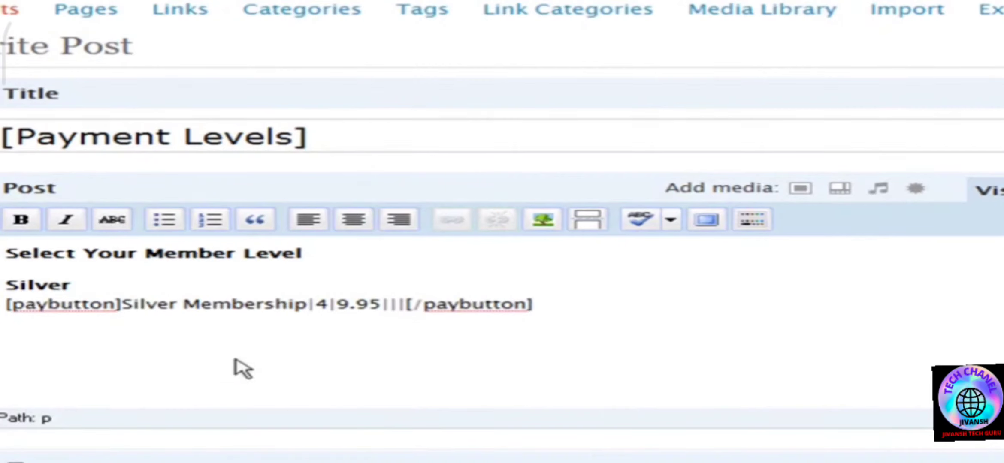
{"action": "left_click_drag", "start_coordinate": [6, 285], "coordinate": [592, 303]}
{"action": "key", "text": "ctrl+c"}
{"action": "right_click", "coordinate": [505, 307]}
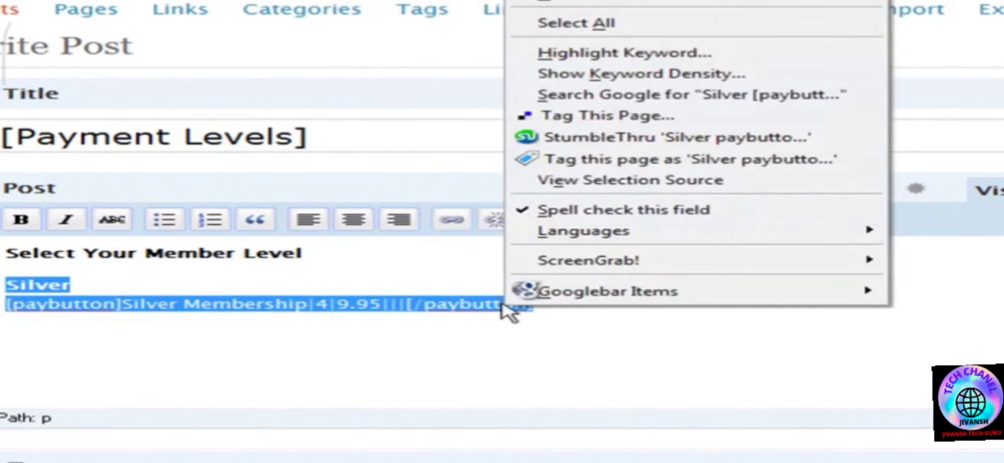
{"action": "key", "text": "Escape"}
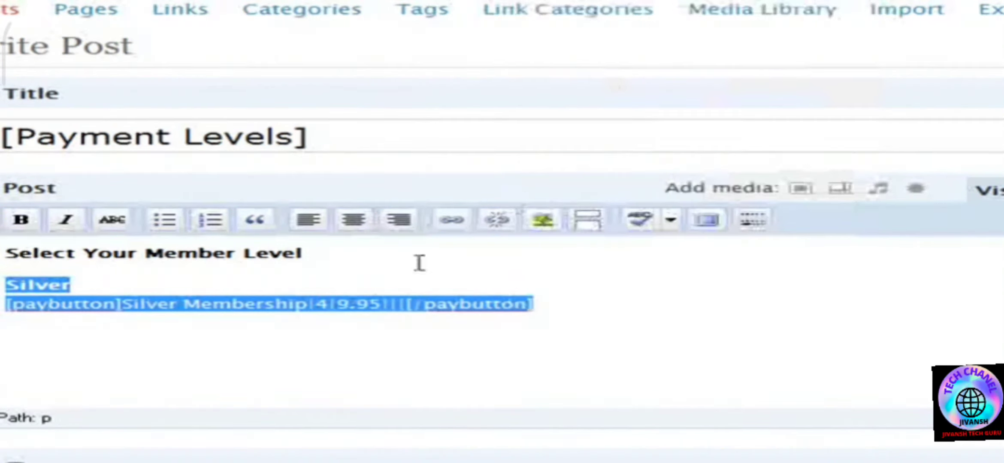
Step: Add a bold Gold line below the Silver paybutton code and paste the copied Silver block beneath it
{"action": "left_click", "coordinate": [566, 308]}
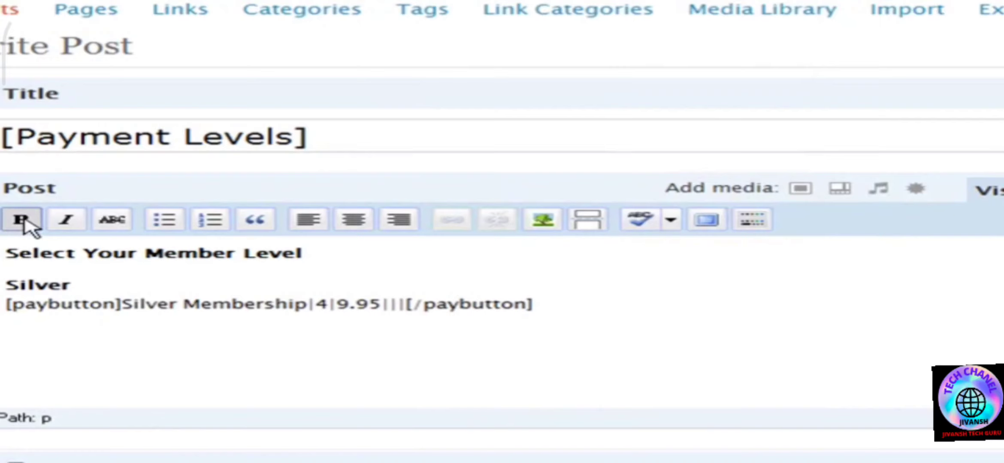
{"action": "left_click", "coordinate": [24, 221]}
{"action": "key", "text": "Return"}
{"action": "type", "text": "Gold"}
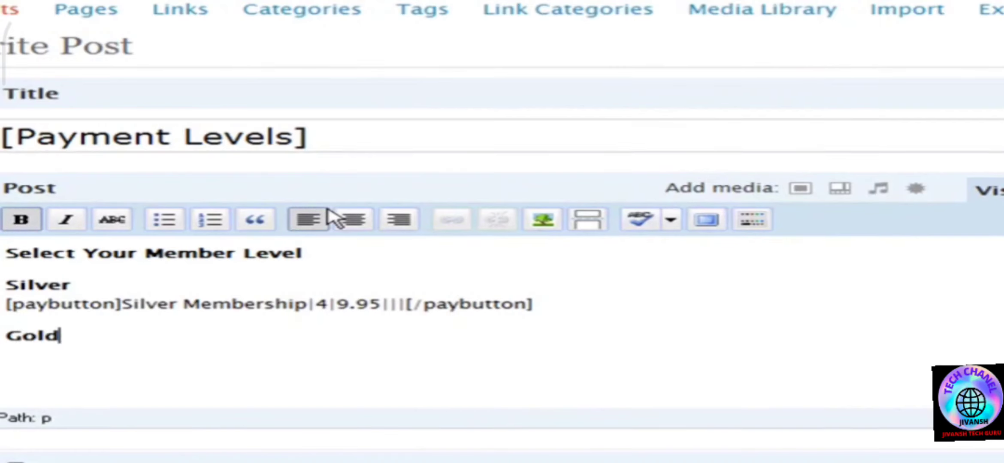
{"action": "key", "text": "ctrl+b"}
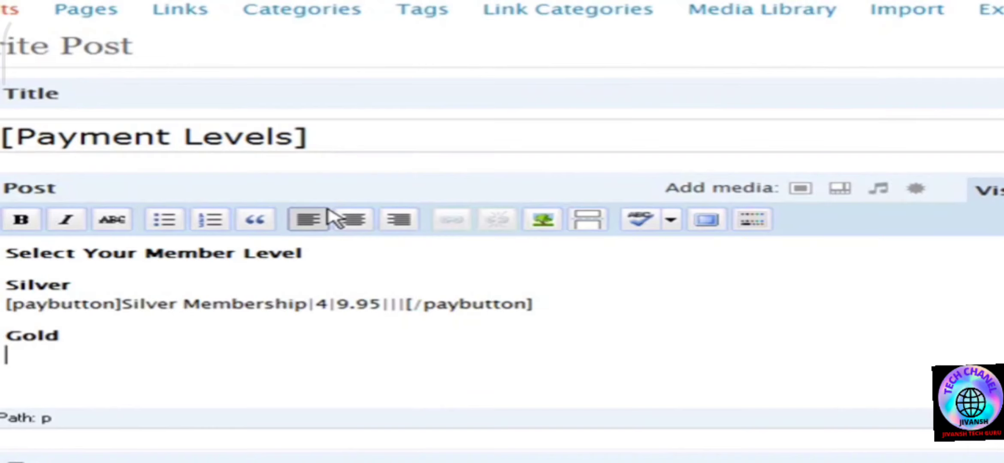
{"action": "key", "text": "ctrl+v"}
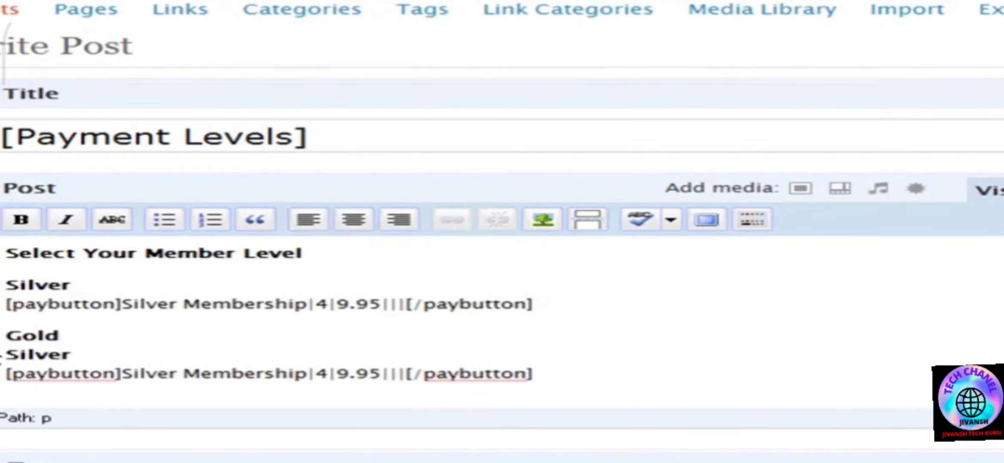
Step: Change the pasted paybutton code under Gold to the item name Gold Membership, item number 5 and amount 19.95
{"action": "left_click_drag", "start_coordinate": [121, 373], "coordinate": [177, 375]}
{"action": "type", "text": "Go"}
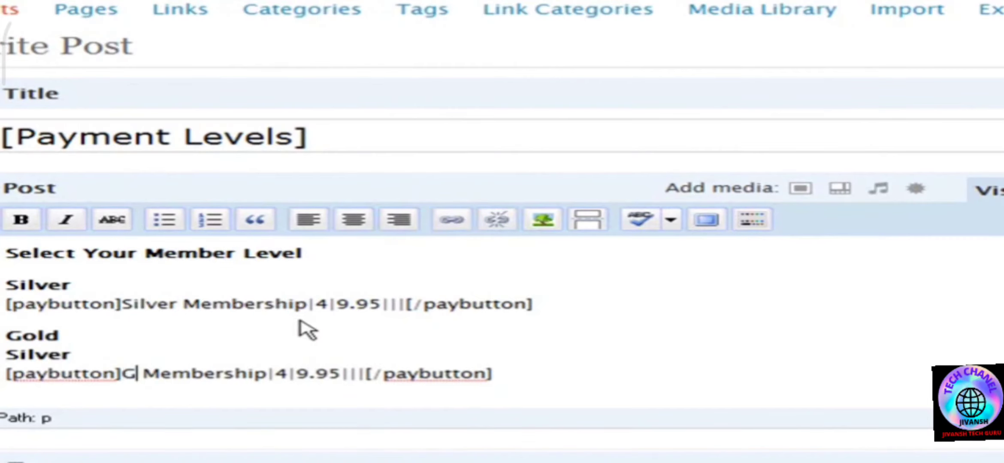
{"action": "type", "text": "ld"}
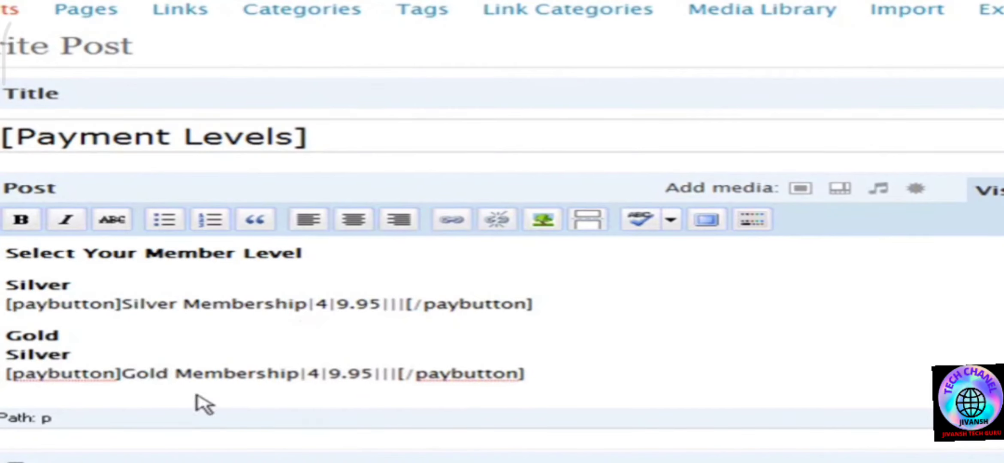
{"action": "left_click", "coordinate": [306, 369]}
{"action": "key", "text": "Delete"}
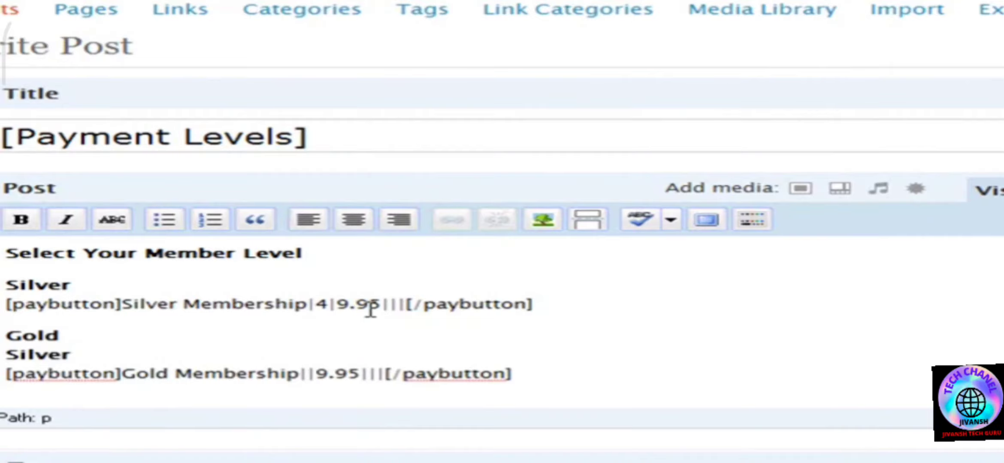
{"action": "type", "text": "5"}
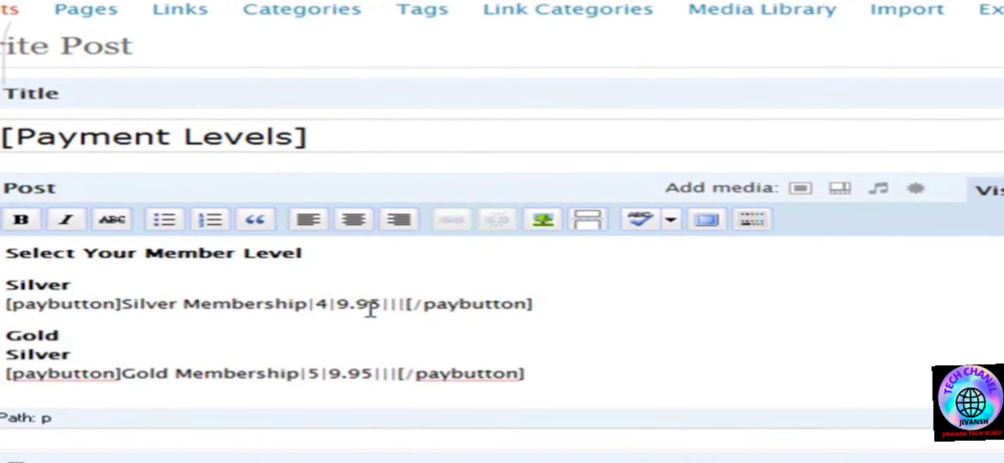
{"action": "key", "text": "Right"}
{"action": "type", "text": "1"}
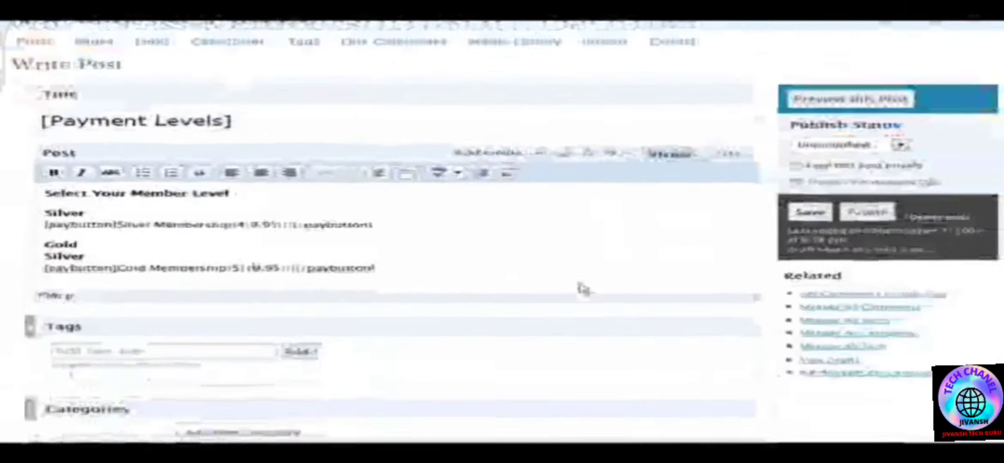
Step: Publish the [Payment Levels] post with the Public category selected
{"action": "scroll", "coordinate": [575, 287], "scroll_direction": "down", "scroll_amount": 3}
{"action": "scroll", "coordinate": [577, 289], "scroll_direction": "down", "scroll_amount": 2}
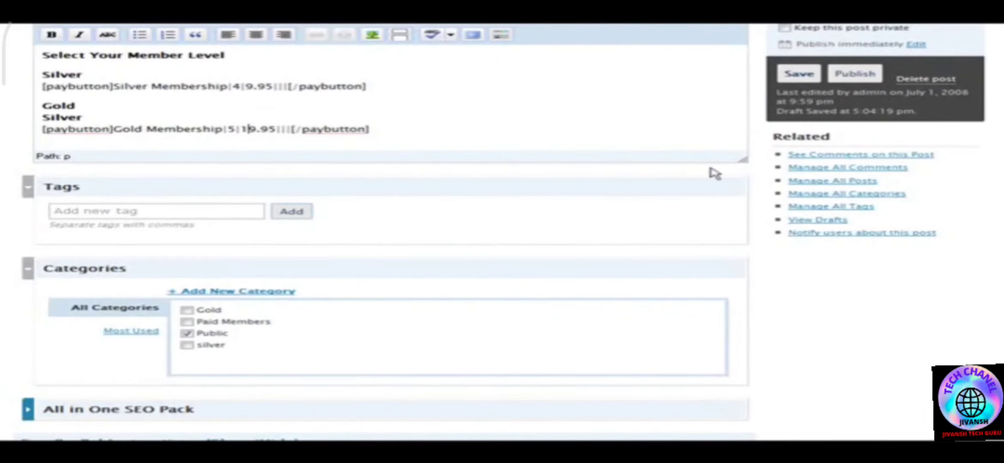
{"action": "left_click", "coordinate": [854, 73]}
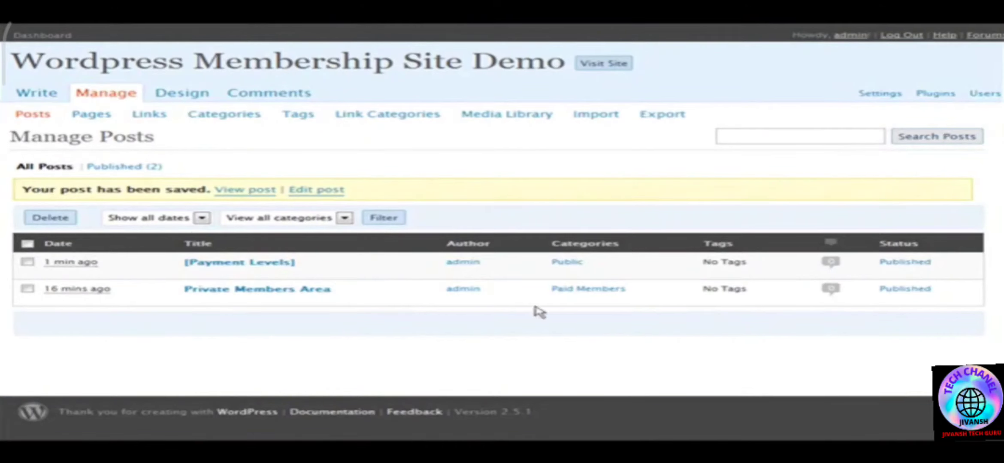
Step: Log out of the admin account and return to the membership site's public home page
{"action": "left_click", "coordinate": [906, 35]}
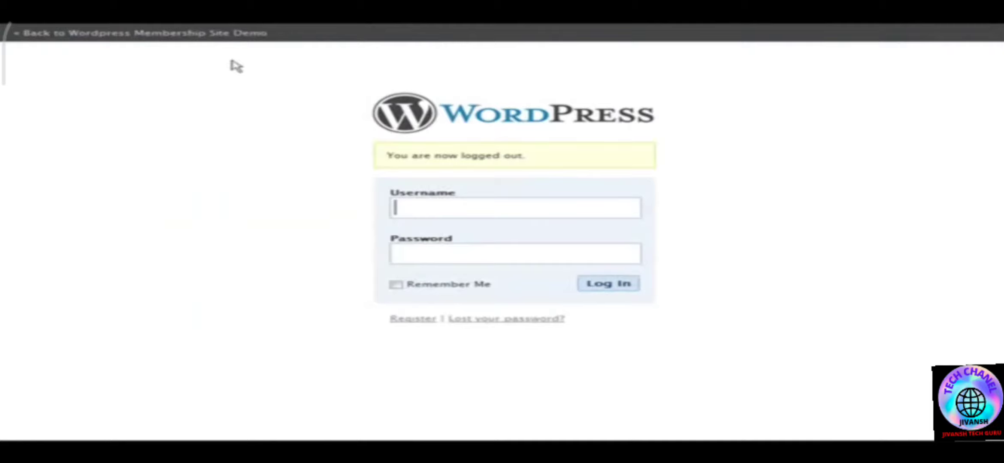
{"action": "left_click", "coordinate": [253, 34]}
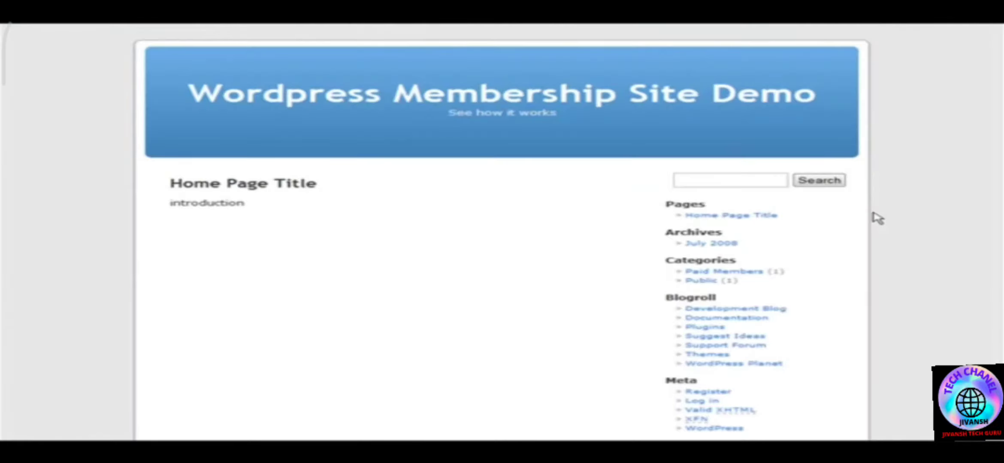
Step: Register a new site account with the username demouser2 and an e-mail address
{"action": "scroll", "coordinate": [868, 219], "scroll_direction": "down", "scroll_amount": 3}
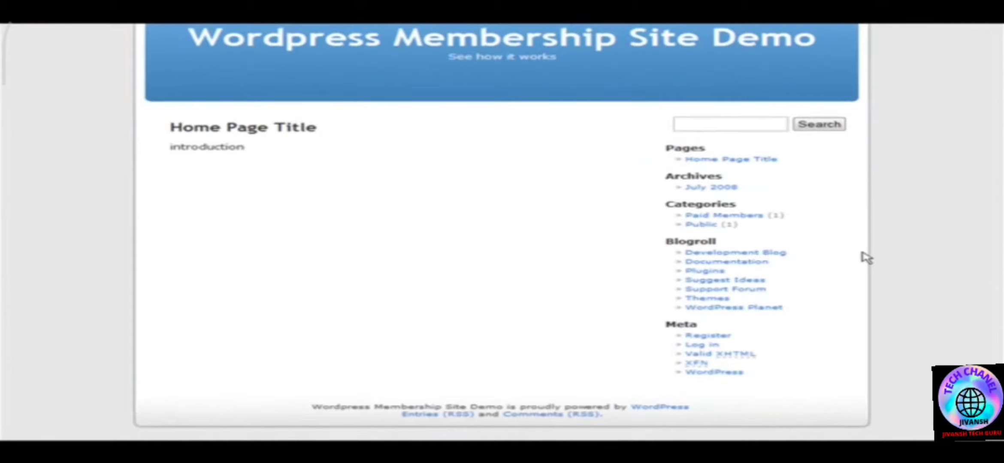
{"action": "left_click", "coordinate": [725, 335]}
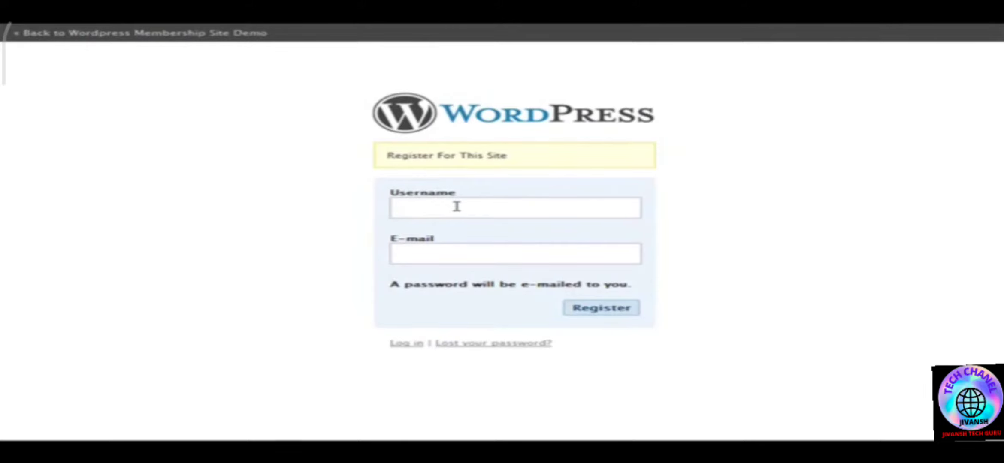
{"action": "type", "text": "demouser2"}
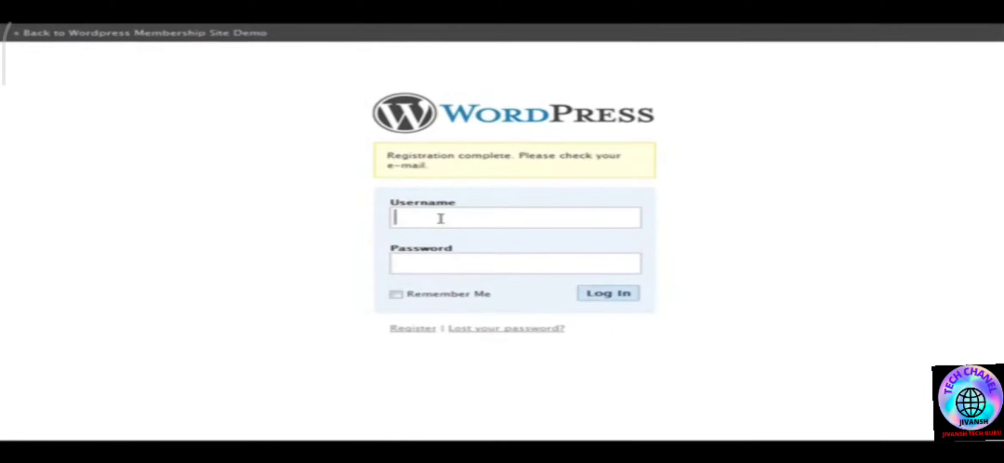
Step: Log in to the membership site as demouser2 with the account password
{"action": "type", "text": "dem"}
{"action": "key", "text": "Down"}
{"action": "key", "text": "Return"}
{"action": "type", "text": "2"}
{"action": "key", "text": "Tab"}
{"action": "type", "text": "************"}
{"action": "key", "text": "Return"}
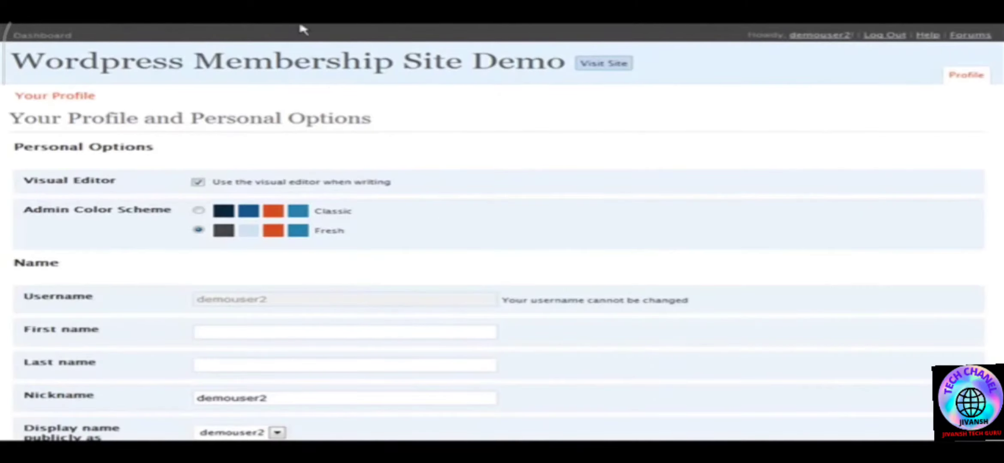
Step: Buy the Silver membership from the public site through PayPal, pay the $9.95 and return to the store site
{"action": "left_click", "coordinate": [594, 64]}
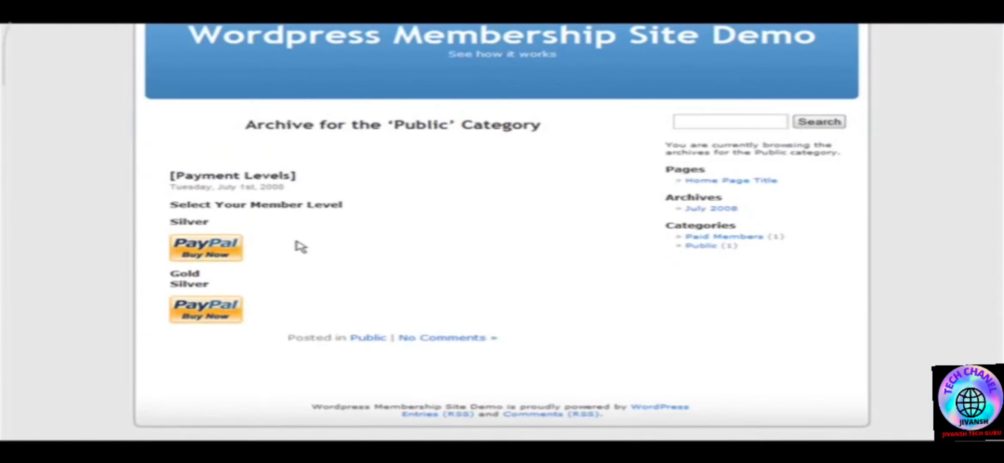
{"action": "left_click", "coordinate": [210, 251]}
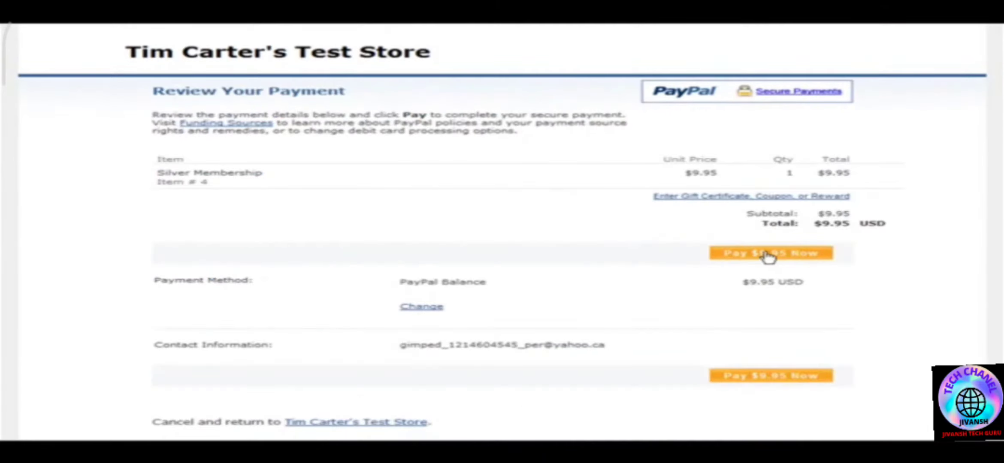
{"action": "left_click", "coordinate": [767, 254]}
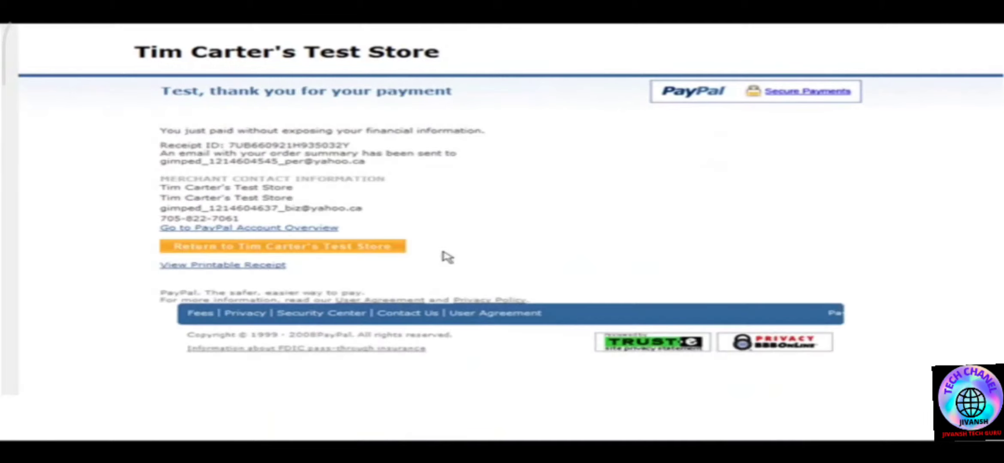
{"action": "left_click", "coordinate": [320, 246]}
{"action": "left_click", "coordinate": [466, 206]}
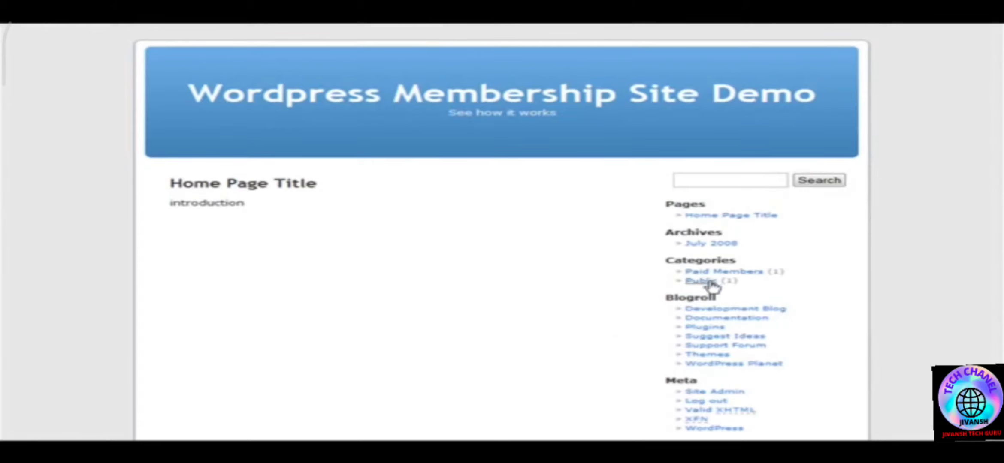
Step: Check the [Payment Levels] post in the Public category archive as the paid Silver member
{"action": "scroll", "coordinate": [806, 291], "scroll_direction": "down", "scroll_amount": 1}
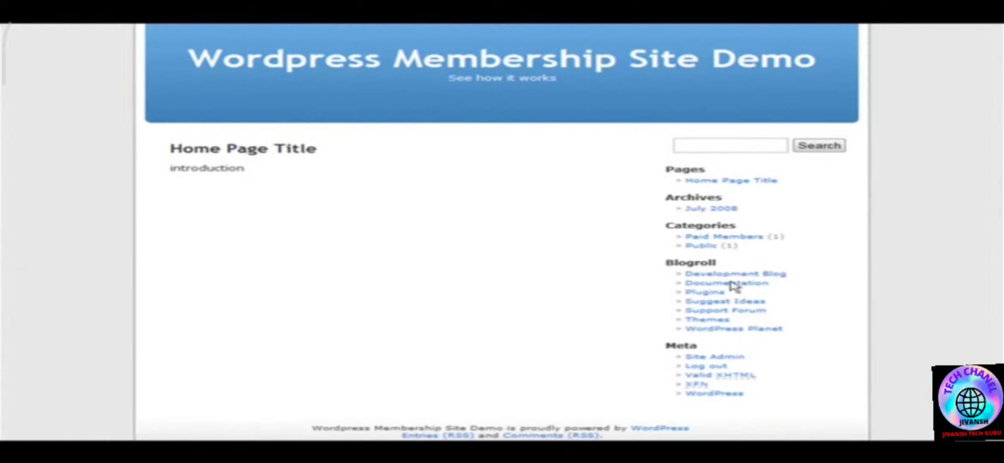
{"action": "left_click", "coordinate": [707, 246]}
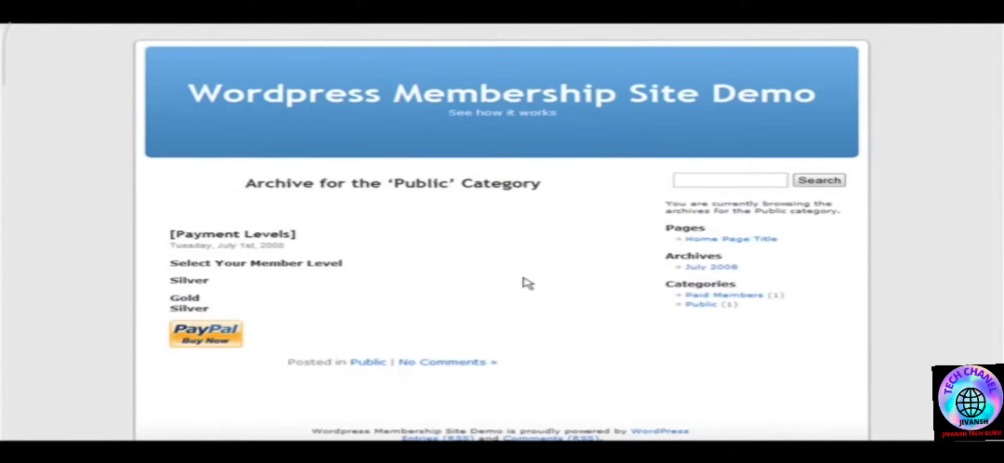
{"action": "scroll", "coordinate": [561, 279], "scroll_direction": "down", "scroll_amount": 1}
{"action": "scroll", "coordinate": [570, 282], "scroll_direction": "up", "scroll_amount": 1}
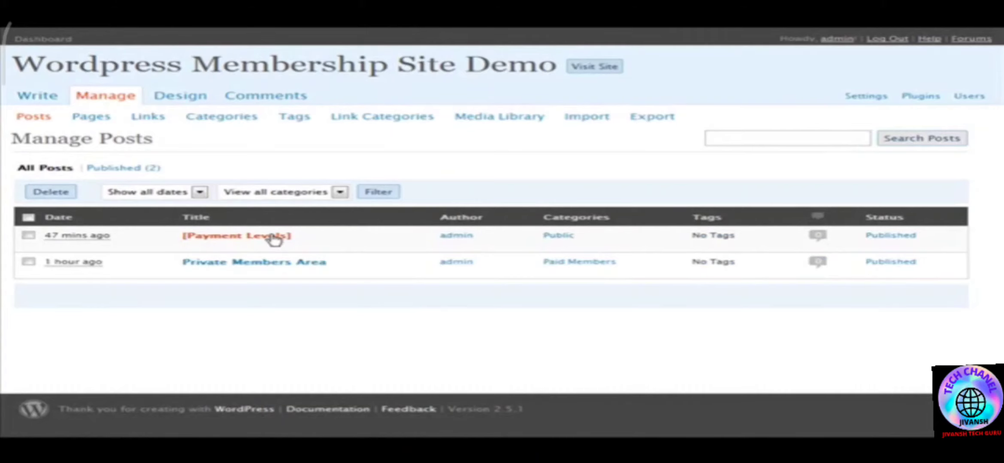
Step: Remove the stray Silver heading below Gold in the [Payment Levels] post and save the post
{"action": "left_click", "coordinate": [273, 235]}
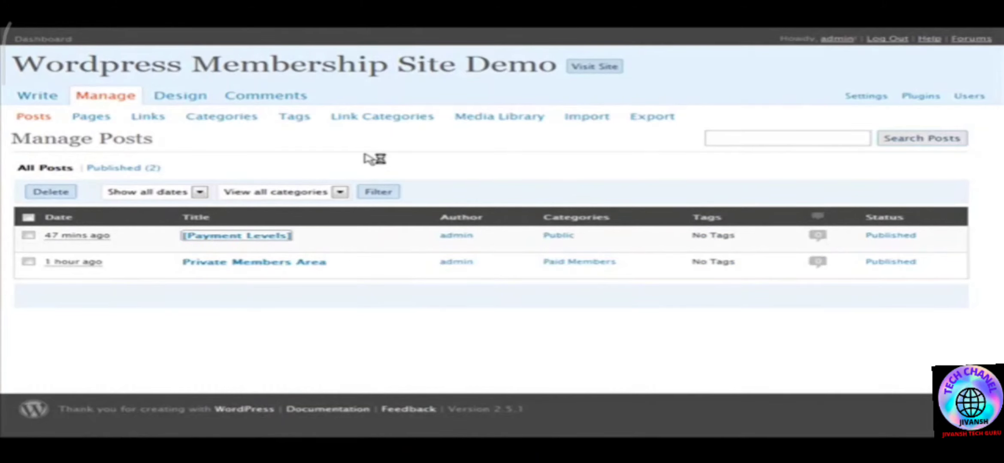
{"action": "scroll", "coordinate": [379, 193], "scroll_direction": "down", "scroll_amount": 1}
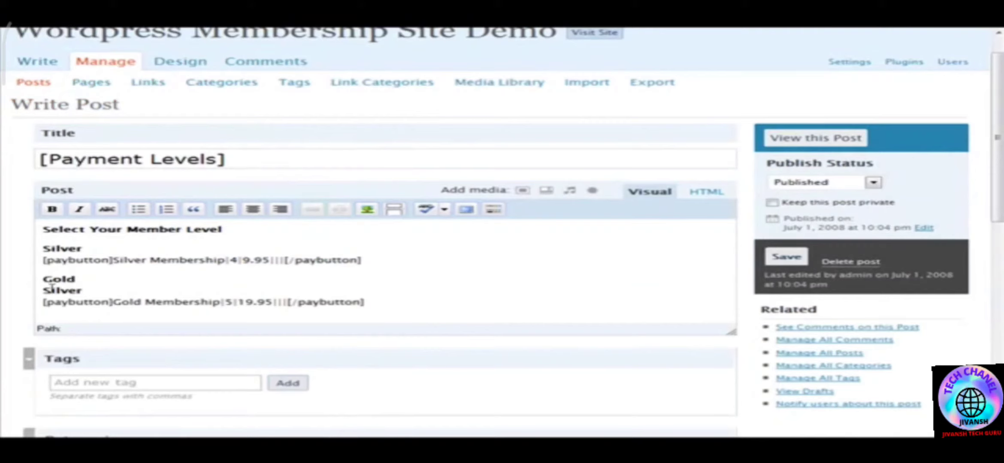
{"action": "left_click_drag", "start_coordinate": [43, 293], "coordinate": [152, 286]}
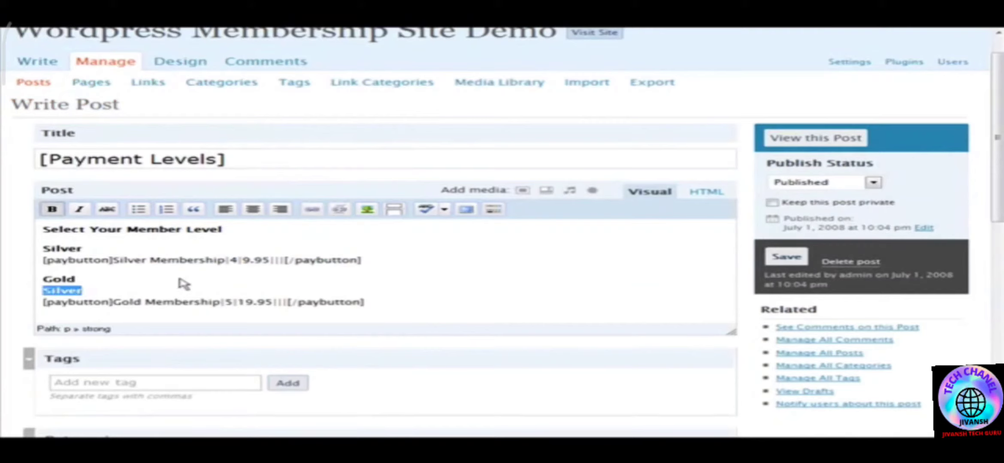
{"action": "key", "text": "BackSpace"}
{"action": "key", "text": "BackSpace"}
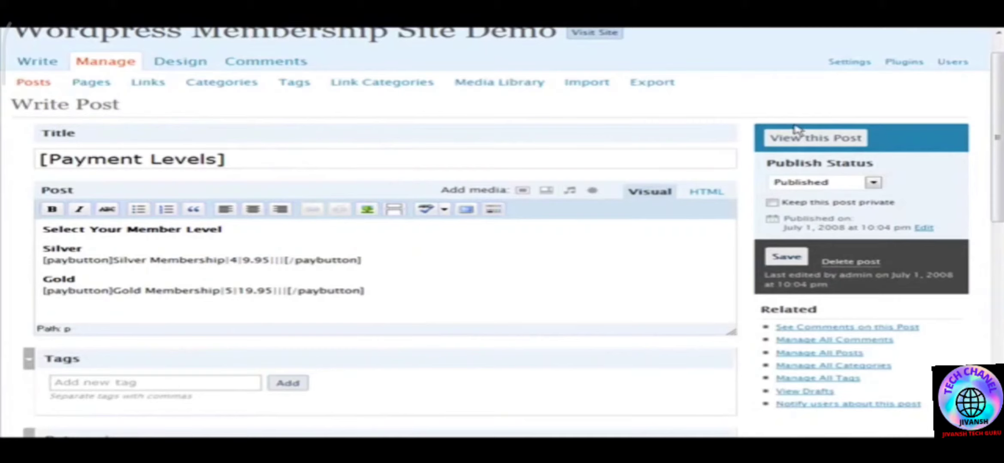
{"action": "left_click", "coordinate": [785, 257]}
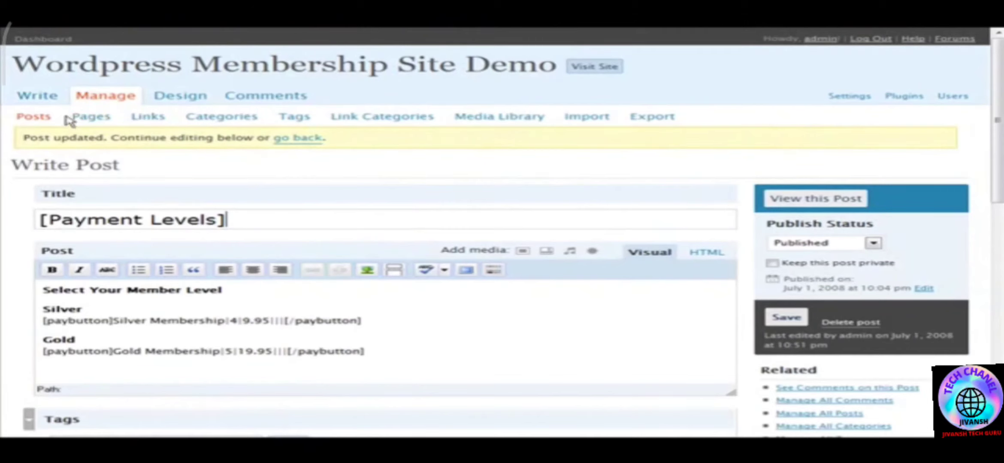
Step: Write a new post titled Silver Members with the body text "Silver member stuff"
{"action": "left_click", "coordinate": [34, 117]}
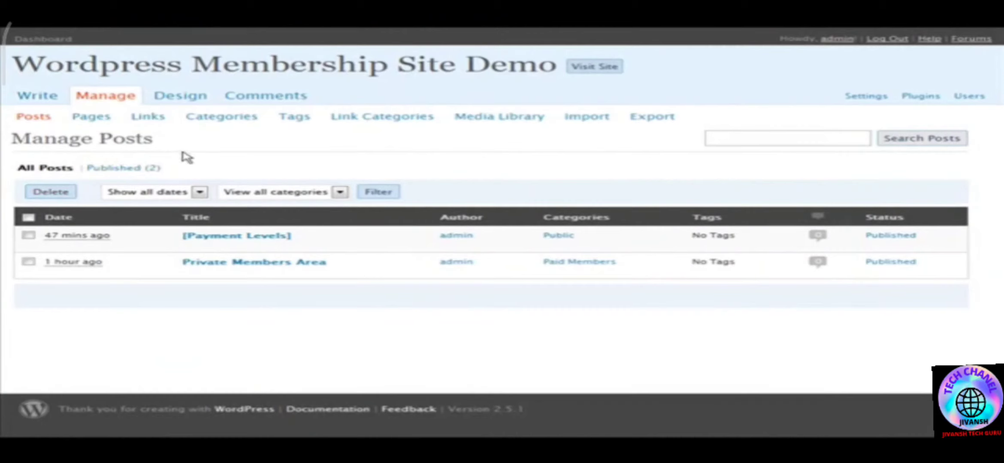
{"action": "left_click", "coordinate": [38, 97]}
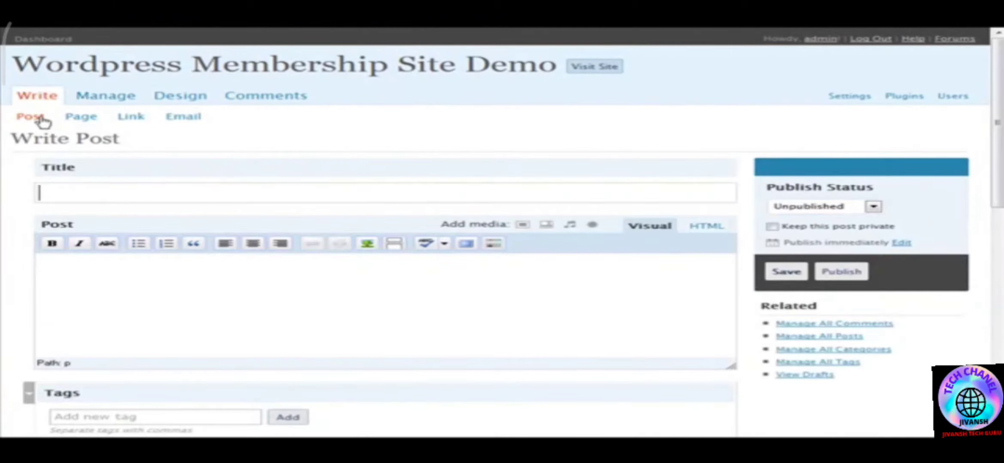
{"action": "left_click", "coordinate": [97, 189]}
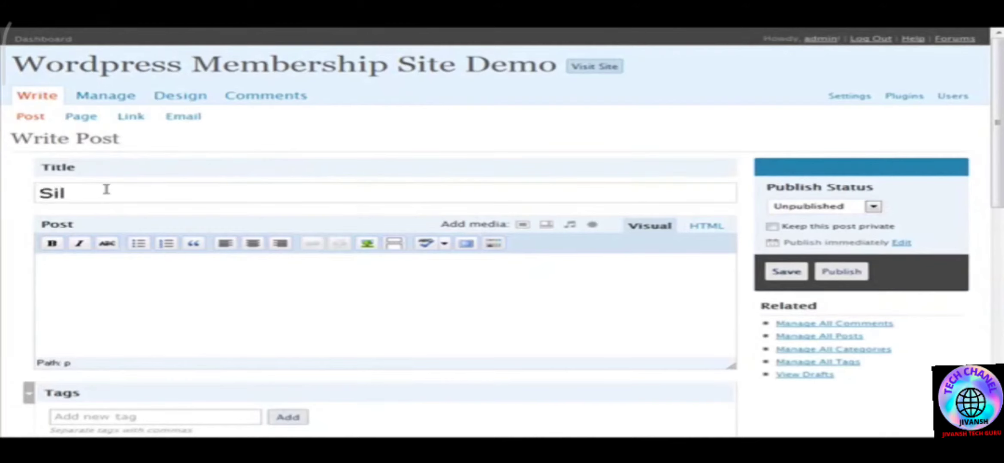
{"action": "type", "text": "Silver Members"}
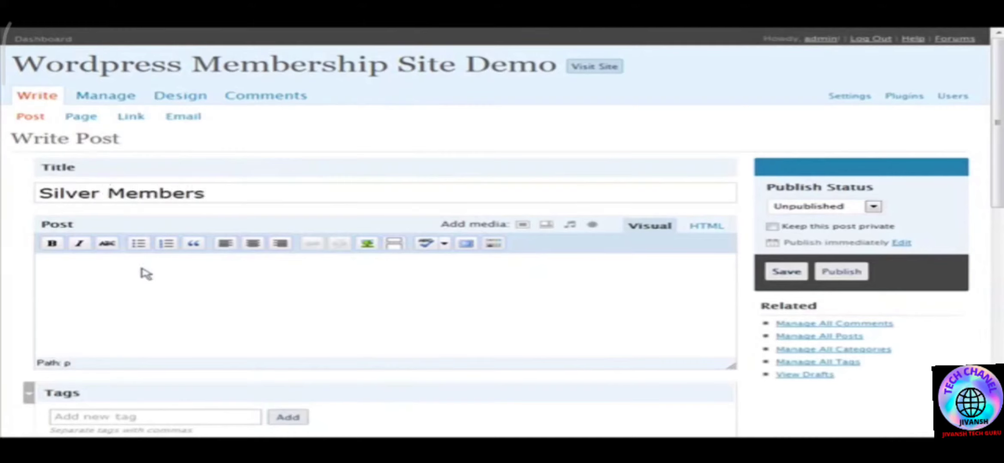
{"action": "left_click", "coordinate": [165, 276]}
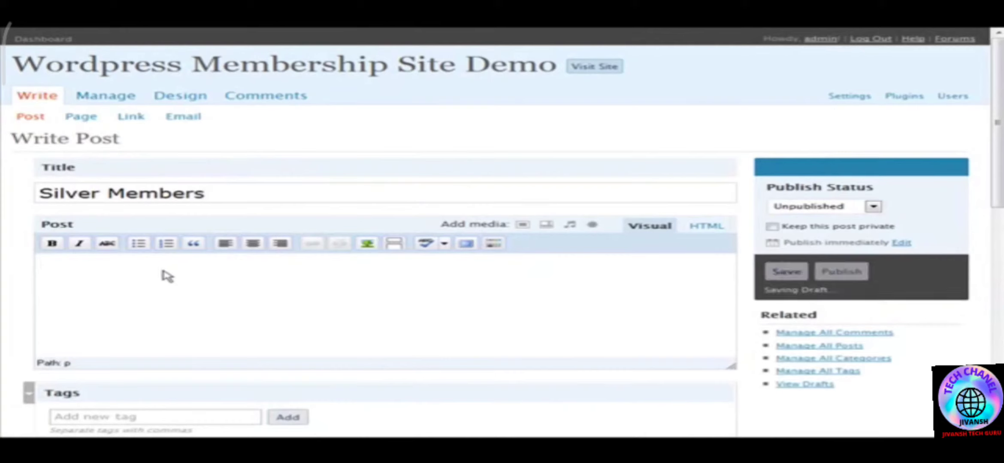
{"action": "type", "text": "sil"}
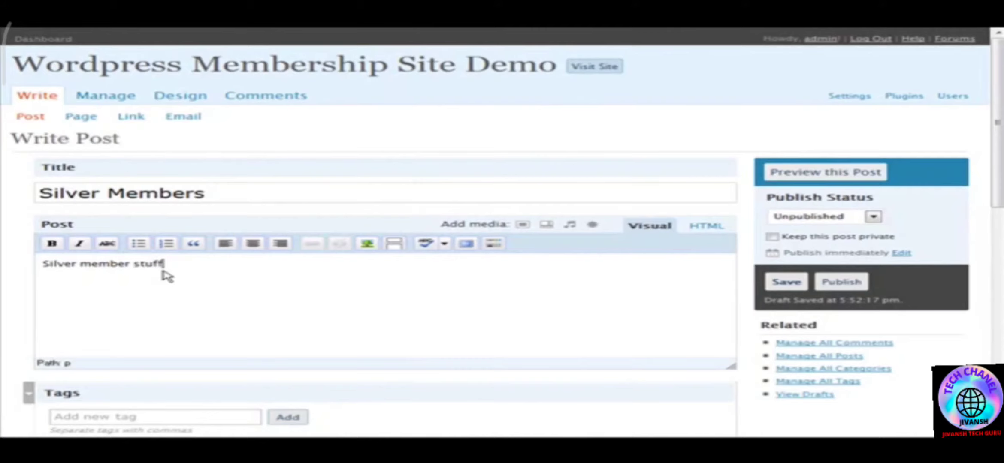
Step: Assign the Silver Members post to the silver category and publish it
{"action": "scroll", "coordinate": [202, 272], "scroll_direction": "down", "scroll_amount": 7}
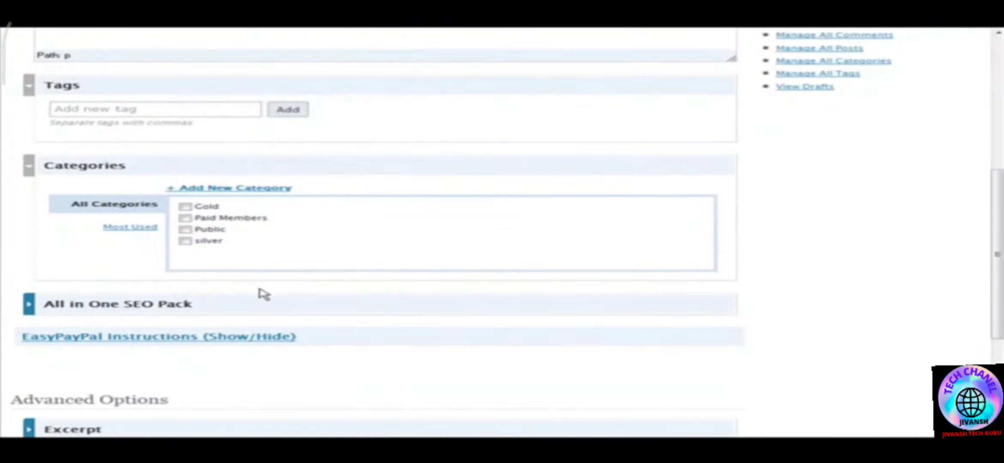
{"action": "left_click", "coordinate": [186, 241]}
{"action": "scroll", "coordinate": [899, 234], "scroll_direction": "up", "scroll_amount": 3}
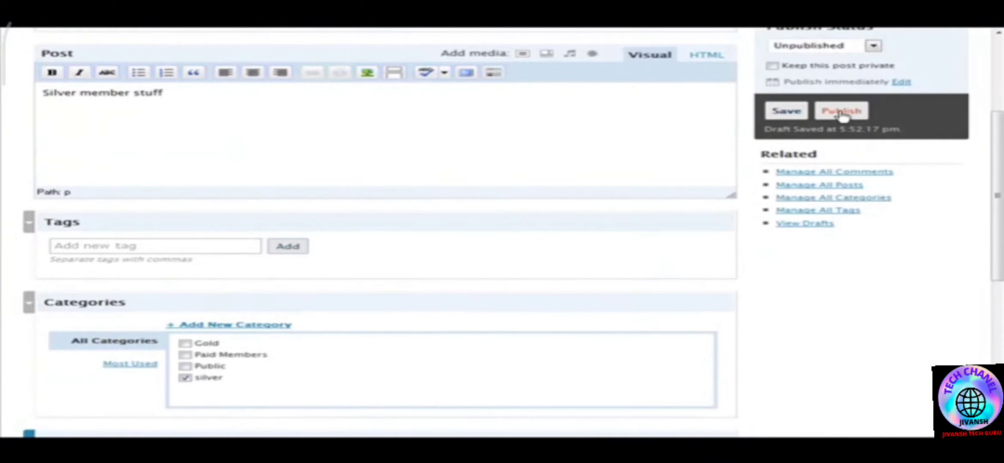
{"action": "left_click", "coordinate": [842, 111]}
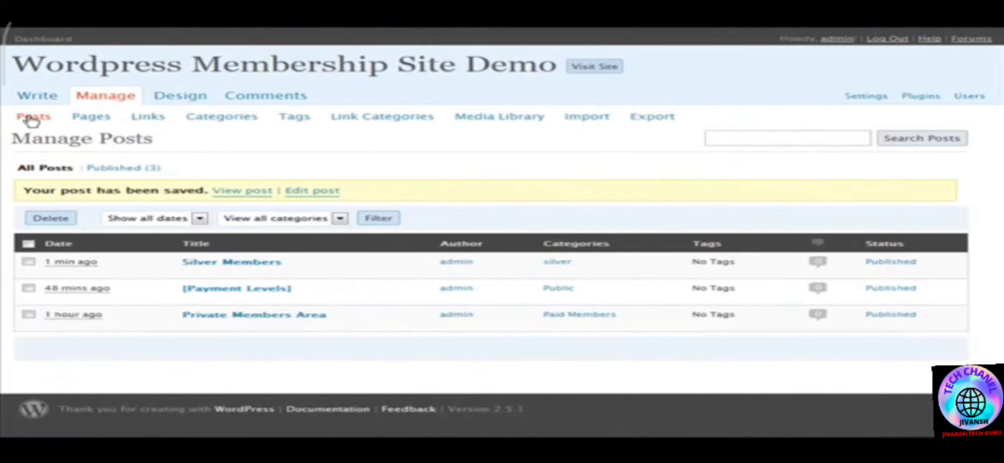
Step: Write a new post titled Gold Members with a short line of Gold member text and publish it in the Gold category
{"action": "left_click", "coordinate": [28, 99]}
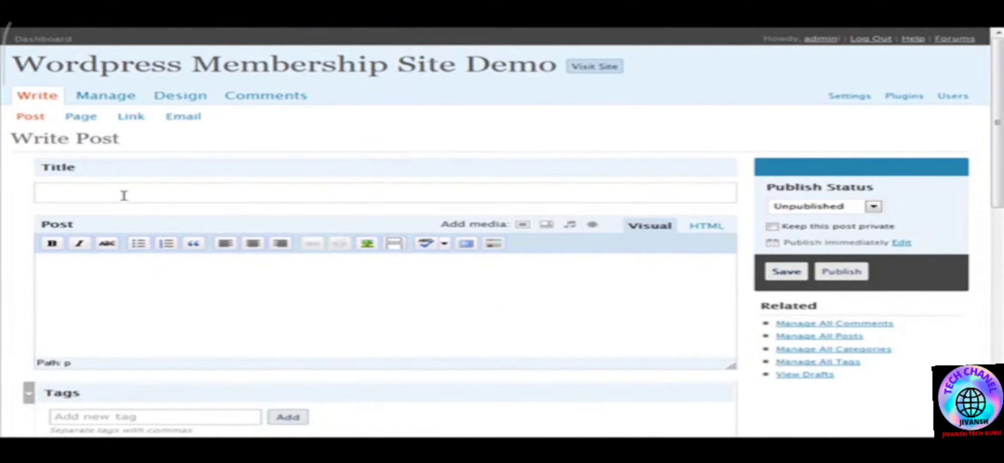
{"action": "type", "text": "Gold Members"}
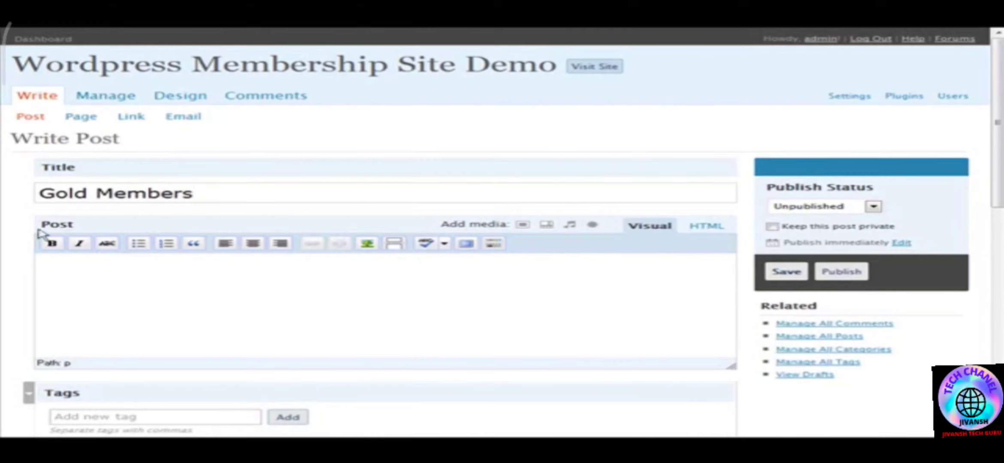
{"action": "left_click", "coordinate": [37, 262]}
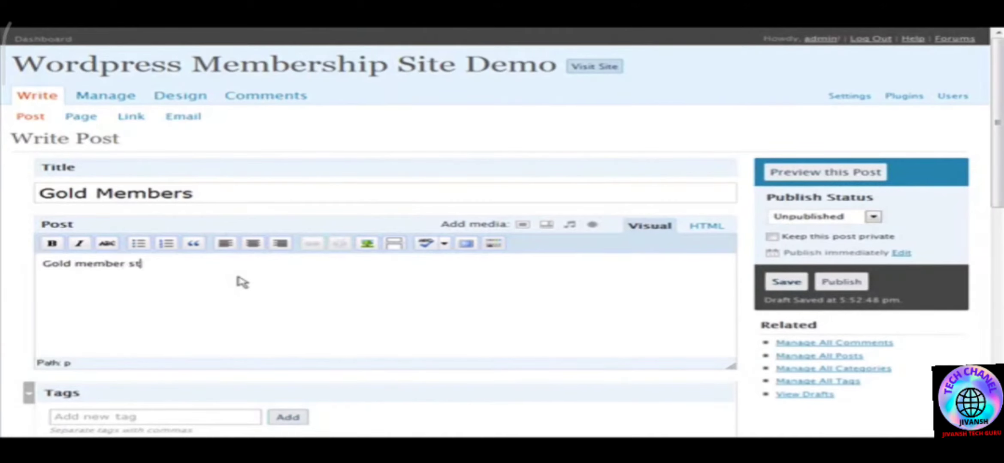
{"action": "scroll", "coordinate": [271, 271], "scroll_direction": "down", "scroll_amount": 5}
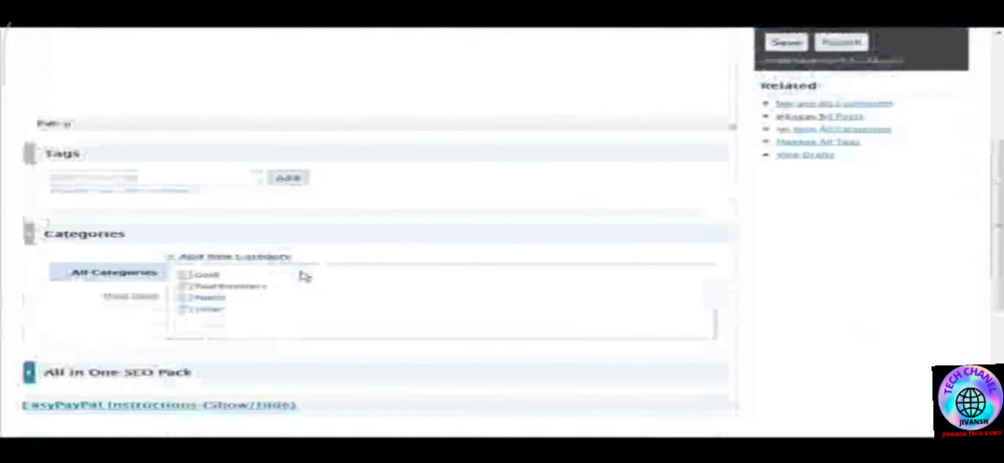
{"action": "left_click", "coordinate": [185, 275]}
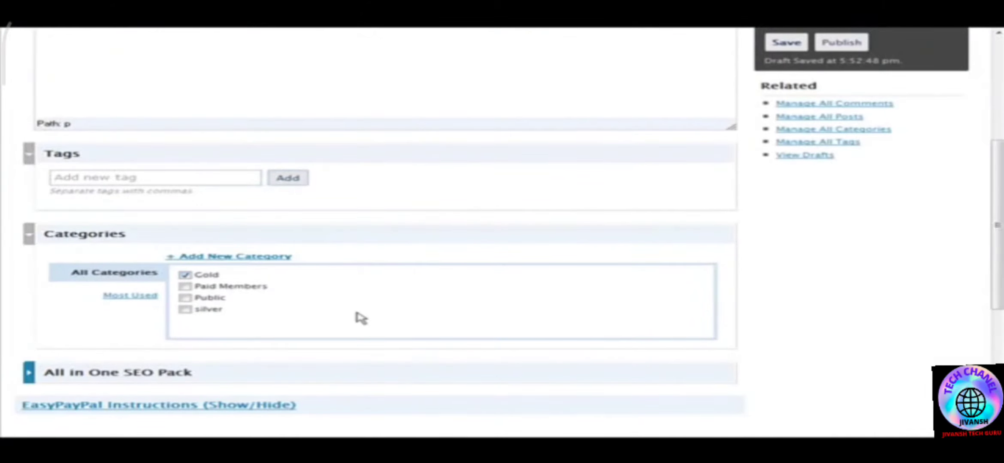
{"action": "left_click", "coordinate": [845, 45]}
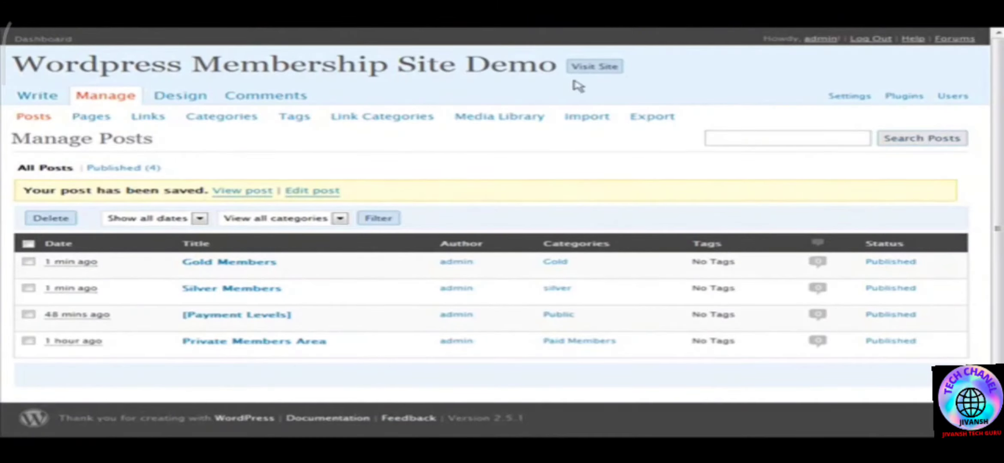
Step: Log out of the admin account and view the Gold and silver category archives as a logged-out visitor
{"action": "left_click", "coordinate": [888, 40]}
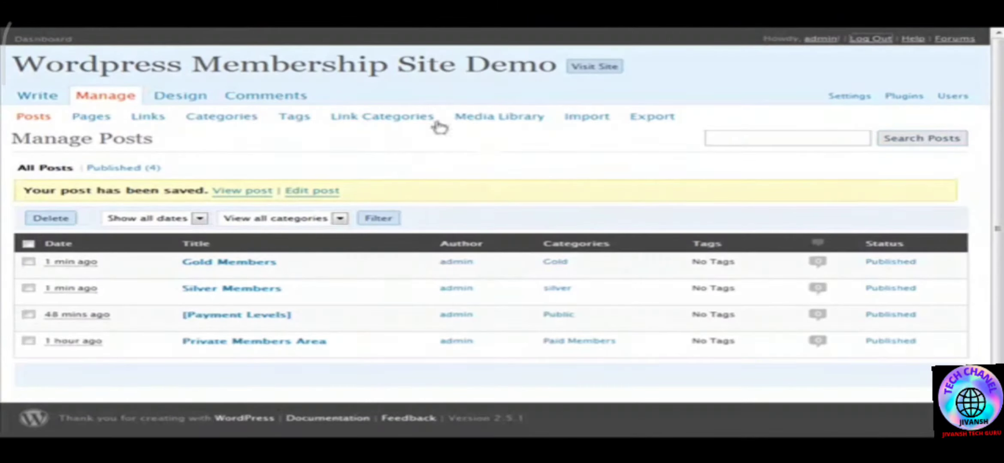
{"action": "left_click", "coordinate": [230, 37]}
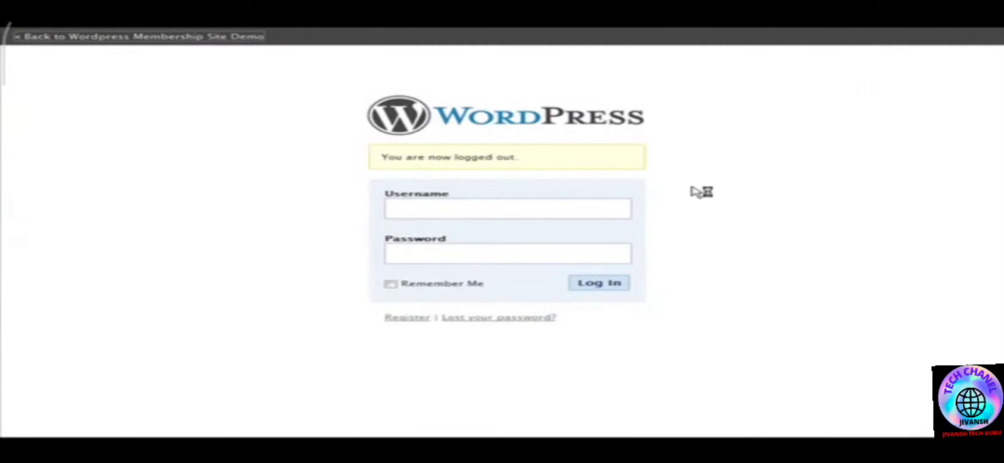
{"action": "scroll", "coordinate": [879, 228], "scroll_direction": "down", "scroll_amount": 3}
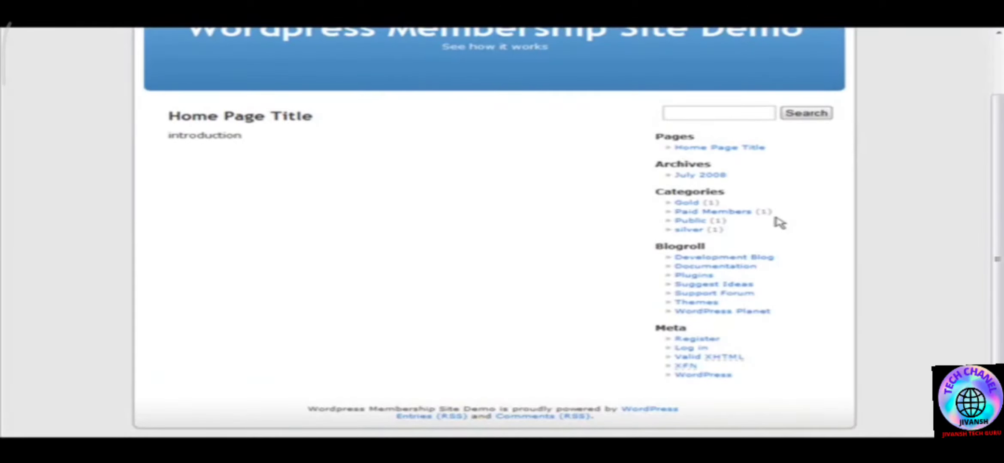
{"action": "left_click", "coordinate": [686, 203]}
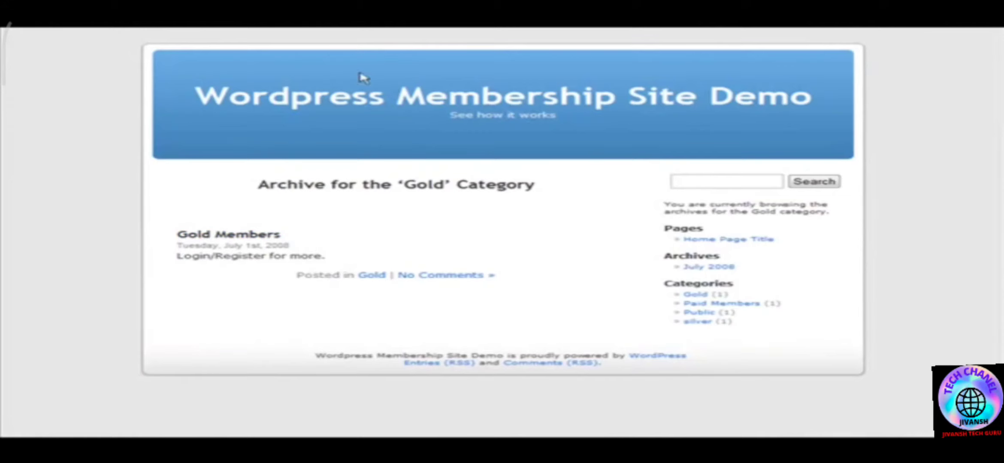
{"action": "scroll", "coordinate": [829, 235], "scroll_direction": "down", "scroll_amount": 2}
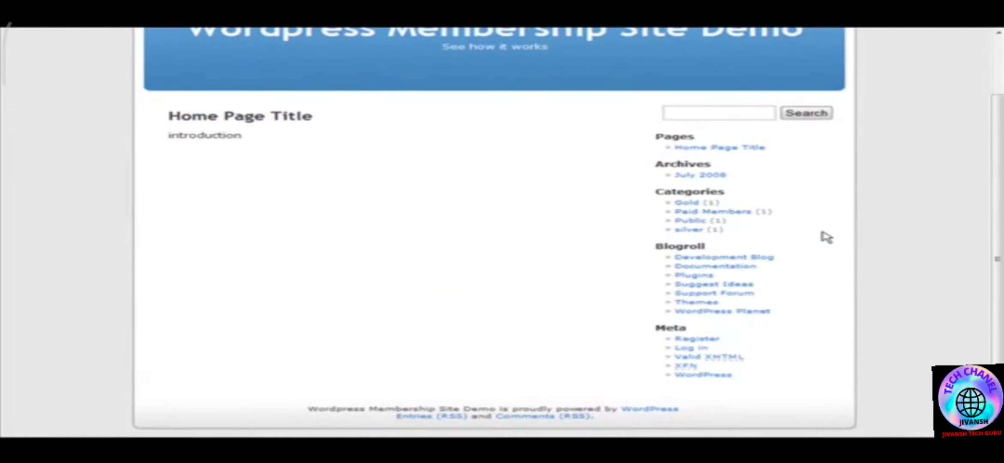
{"action": "left_click", "coordinate": [688, 229]}
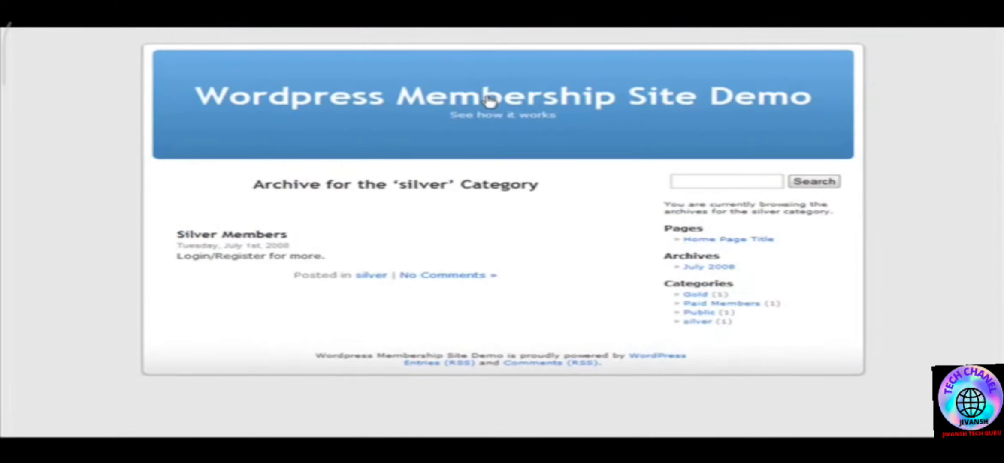
Step: Return to the public home page and open the site's login form
{"action": "left_click", "coordinate": [459, 100]}
{"action": "scroll", "coordinate": [780, 202], "scroll_direction": "down", "scroll_amount": 2}
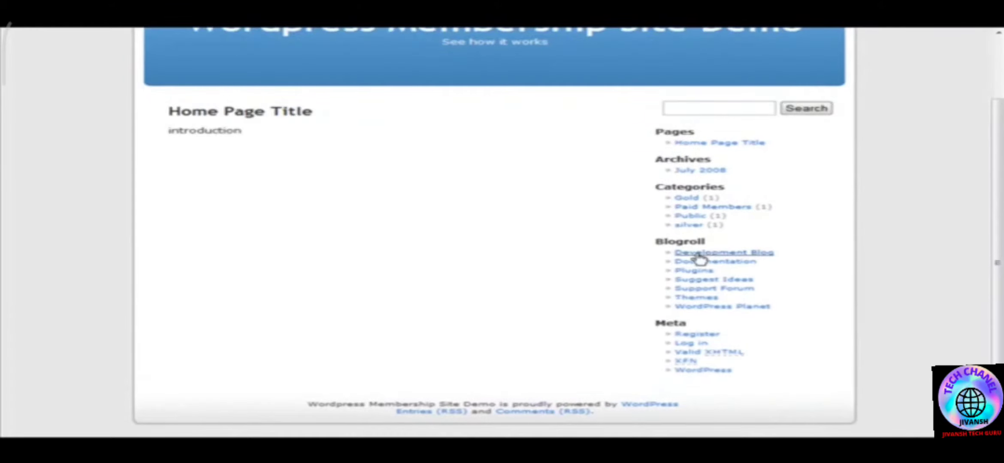
{"action": "left_click", "coordinate": [697, 343]}
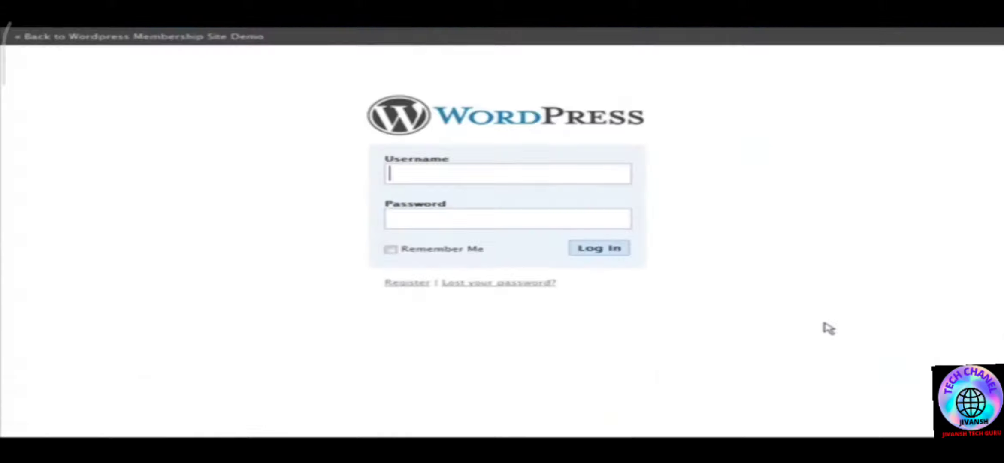